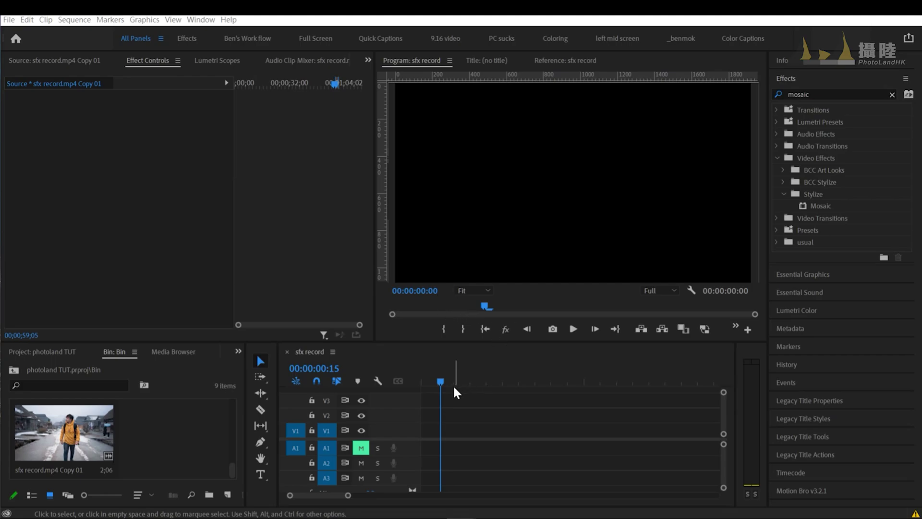
Place the clip at the sequence start and apply Mosaic, pixelating it at 10×10 blocks
{"action": "left_click_drag", "start_coordinate": [165, 436], "coordinate": [483, 408]}
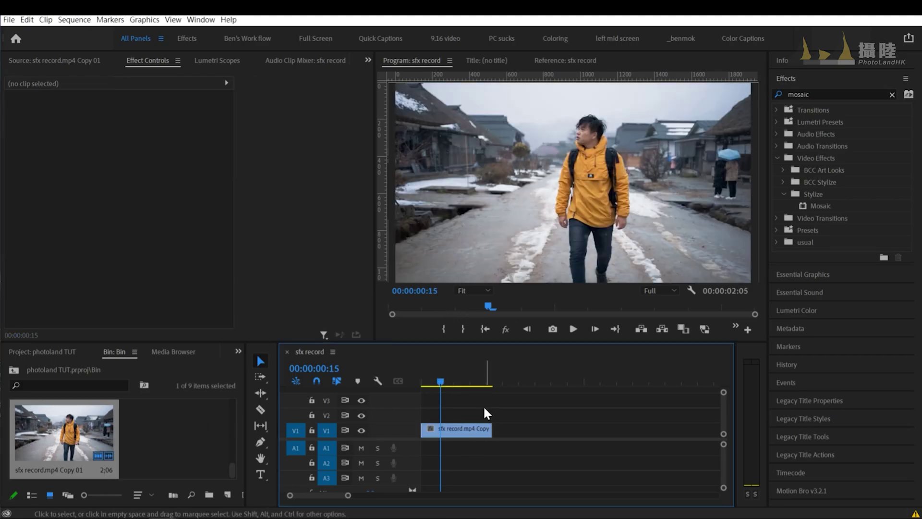
{"action": "left_click_drag", "start_coordinate": [820, 206], "coordinate": [439, 433]}
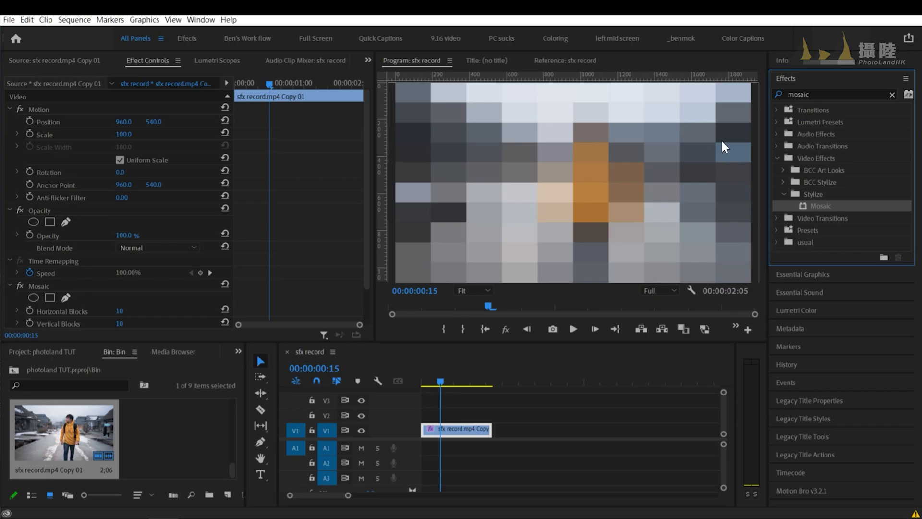
{"action": "scroll", "coordinate": [301, 216], "scroll_direction": "down", "scroll_amount": 2}
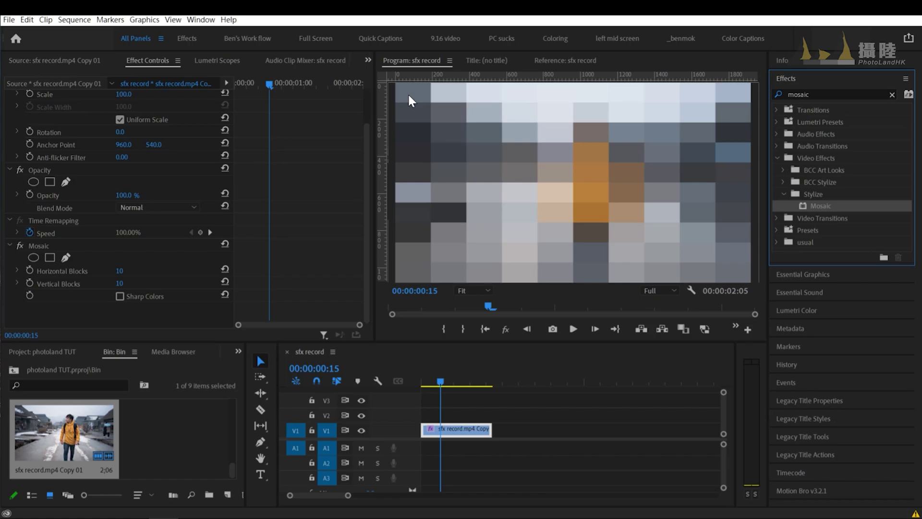
Scrub Mosaic up to 226 horizontal and 313 vertical blocks for a fine pixelation
{"action": "left_click_drag", "start_coordinate": [410, 90], "coordinate": [416, 138]}
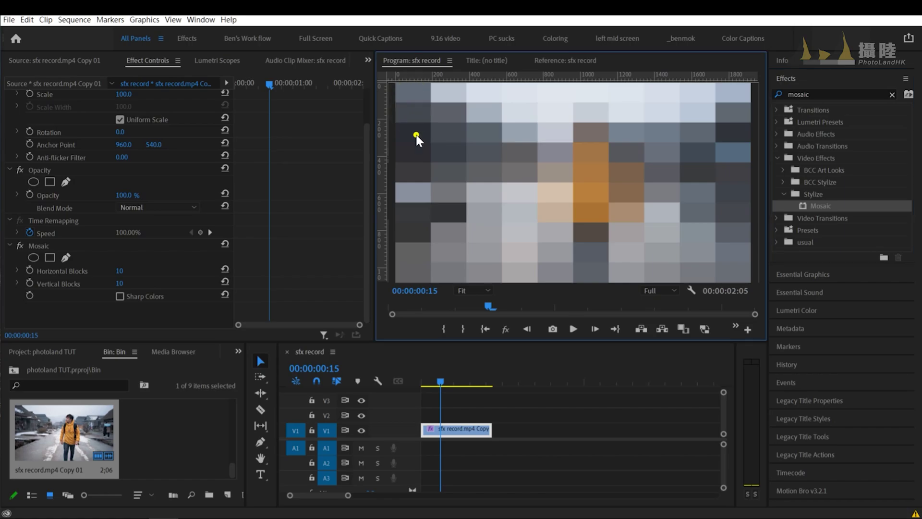
{"action": "left_click_drag", "start_coordinate": [416, 137], "coordinate": [413, 270]}
{"action": "left_click_drag", "start_coordinate": [120, 270], "coordinate": [136, 270]}
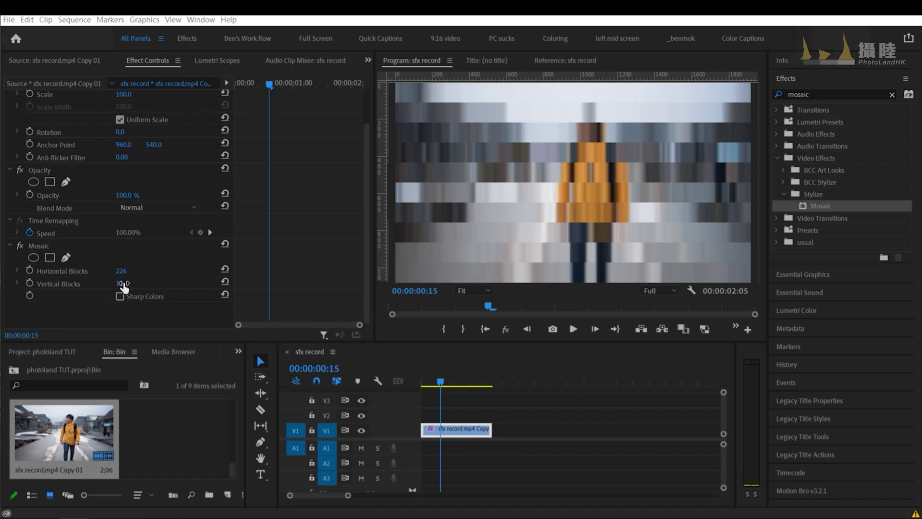
{"action": "mouse_move", "coordinate": [120, 283]}
{"action": "left_mouse_down"}
{"action": "mouse_move", "coordinate": [159, 283]}
{"action": "mouse_move", "coordinate": [171, 266]}
{"action": "left_mouse_up"}
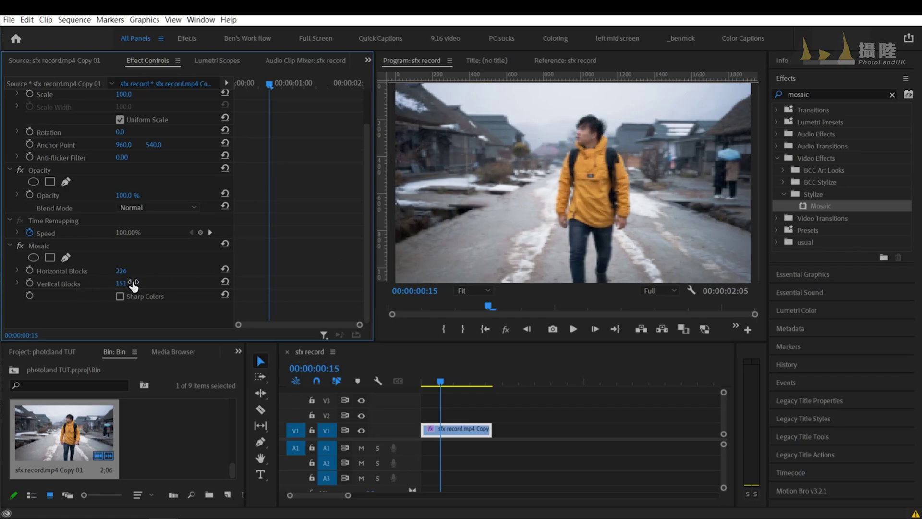
{"action": "mouse_move", "coordinate": [122, 282]}
{"action": "left_mouse_down"}
{"action": "mouse_move", "coordinate": [173, 283]}
{"action": "mouse_move", "coordinate": [348, 217]}
{"action": "left_mouse_up"}
Zoom the Program monitor to 400% and pan onto the face
{"action": "left_click", "coordinate": [473, 290]}
{"action": "left_click", "coordinate": [474, 410]}
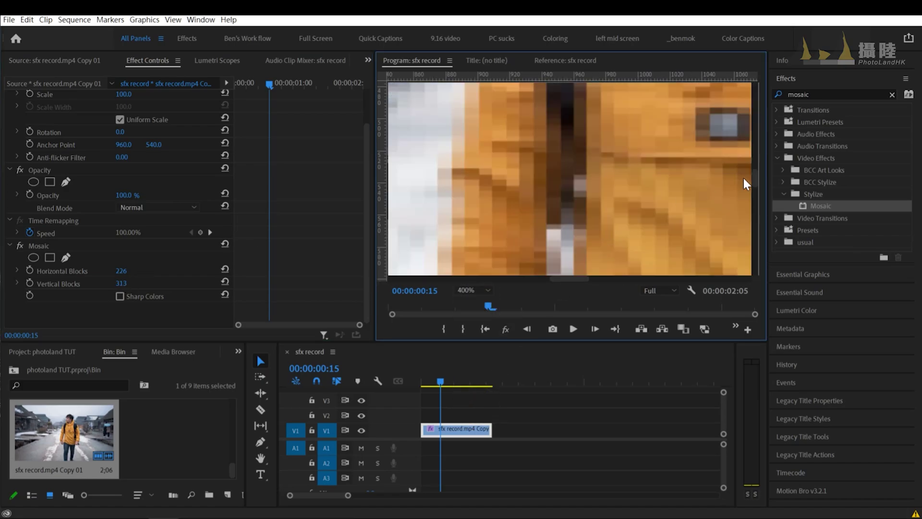
{"action": "left_click_drag", "start_coordinate": [759, 181], "coordinate": [746, 140]}
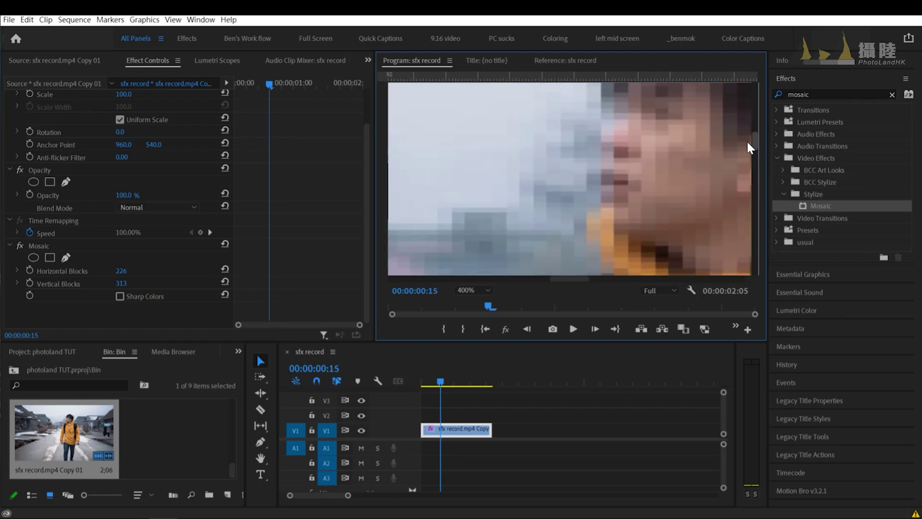
Set both Mosaic Horizontal and Vertical Blocks to 1000, then fit the frame back into view
{"action": "left_click", "coordinate": [121, 270]}
{"action": "type", "text": "1"}
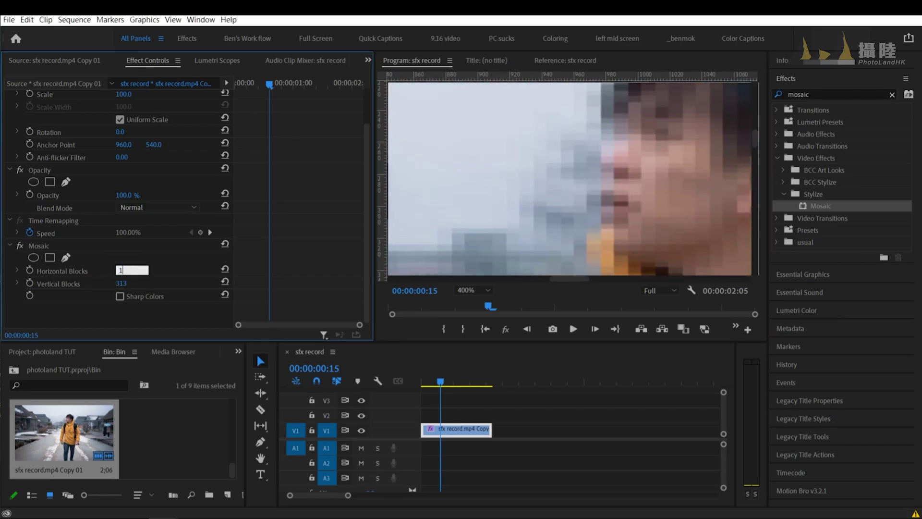
{"action": "type", "text": "00"}
{"action": "key", "text": "Return"}
{"action": "left_click", "coordinate": [121, 284]}
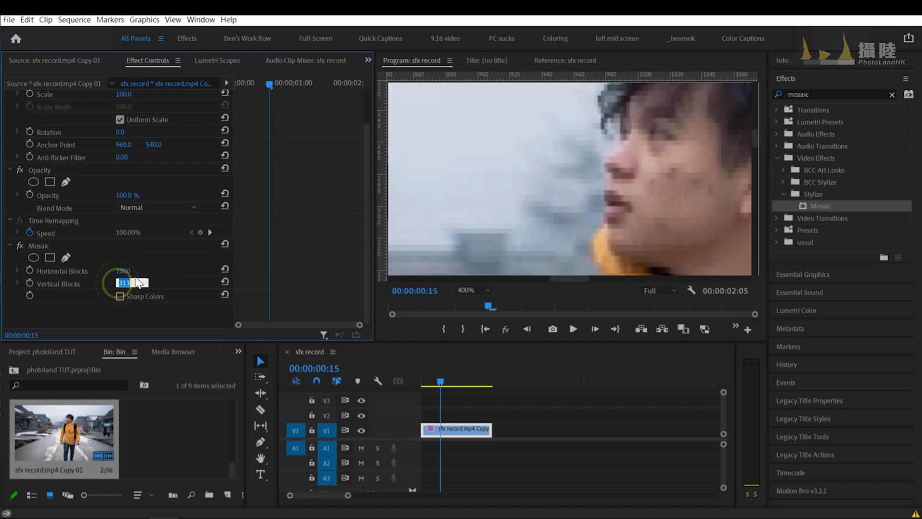
{"action": "type", "text": "1000"}
{"action": "left_click", "coordinate": [173, 246]}
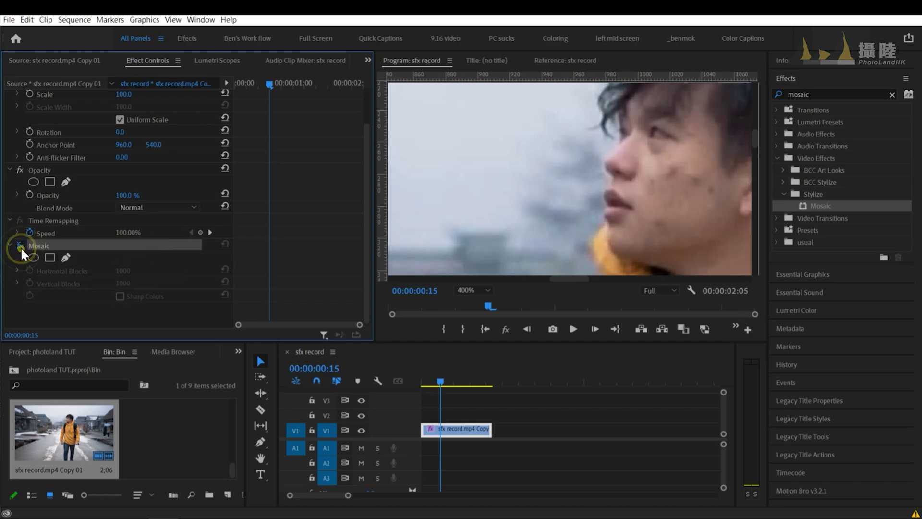
{"action": "key", "text": "shift+2"}
{"action": "left_click", "coordinate": [131, 271]}
{"action": "type", "text": "100"}
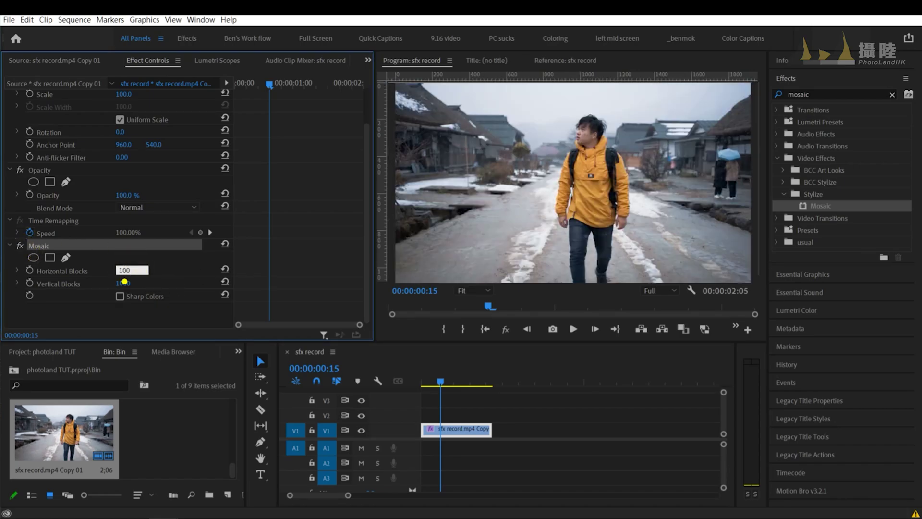
Set Mosaic to 100 × 100 blocks and compare Sharp Colors on versus off
{"action": "left_click", "coordinate": [123, 283]}
{"action": "type", "text": "100"}
{"action": "left_click", "coordinate": [157, 259]}
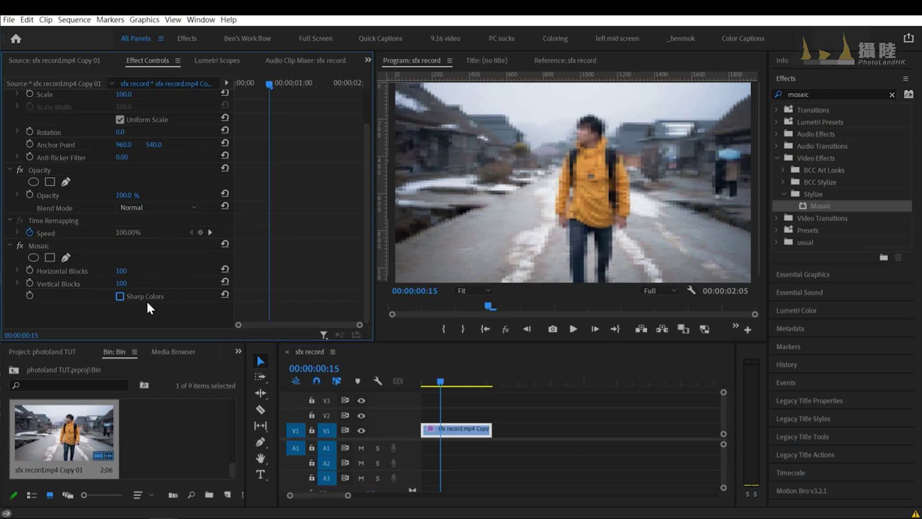
{"action": "left_click", "coordinate": [119, 295]}
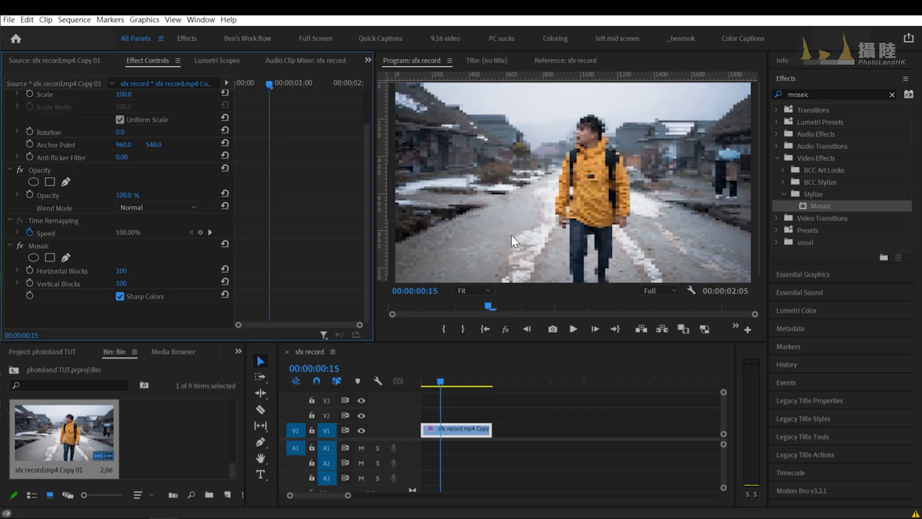
{"action": "left_click", "coordinate": [120, 296]}
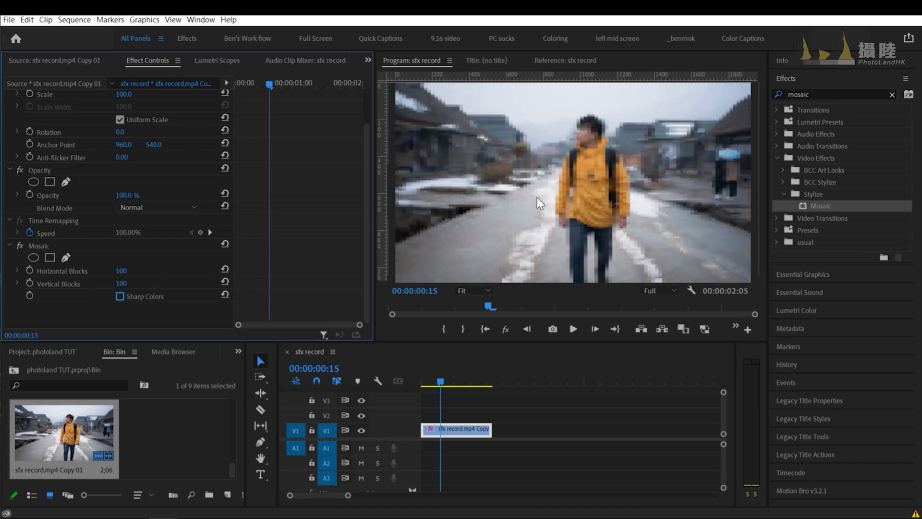
{"action": "left_click", "coordinate": [119, 296]}
Try a lower Horizontal Blocks value such as 75 for larger mosaic tiles
{"action": "left_click", "coordinate": [120, 271]}
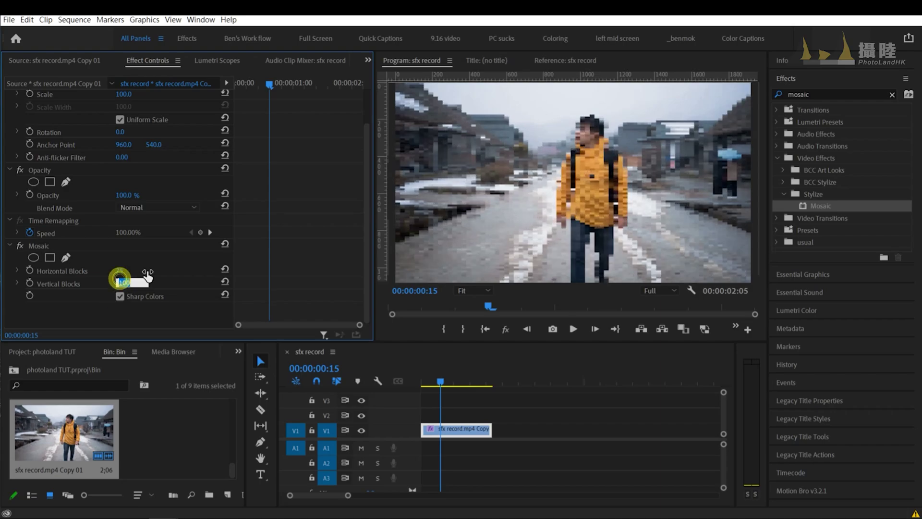
{"action": "type", "text": "75"}
{"action": "left_click", "coordinate": [294, 244]}
{"action": "left_click_drag", "start_coordinate": [118, 270], "coordinate": [96, 270]}
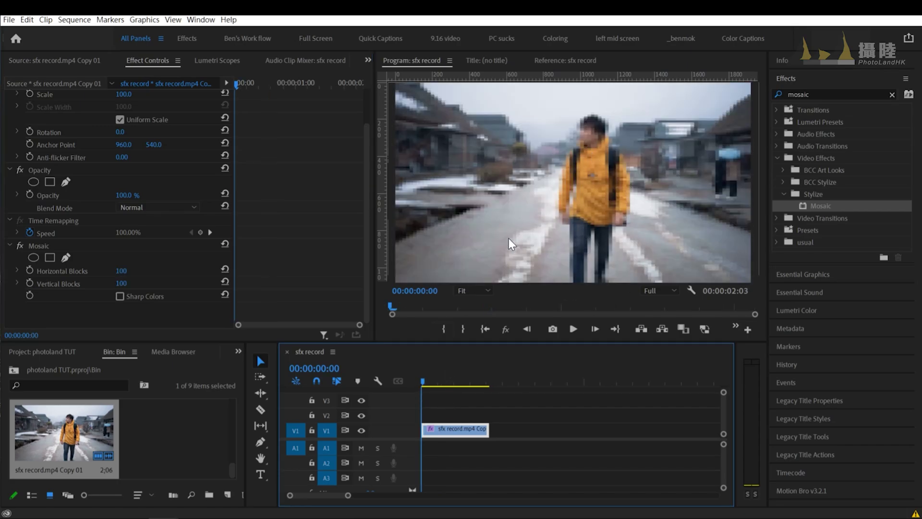
Add an ellipse mask to Mosaic and shrink it into a small oval over the man's face
{"action": "left_click_drag", "start_coordinate": [429, 379], "coordinate": [422, 379]}
{"action": "left_click", "coordinate": [33, 258]}
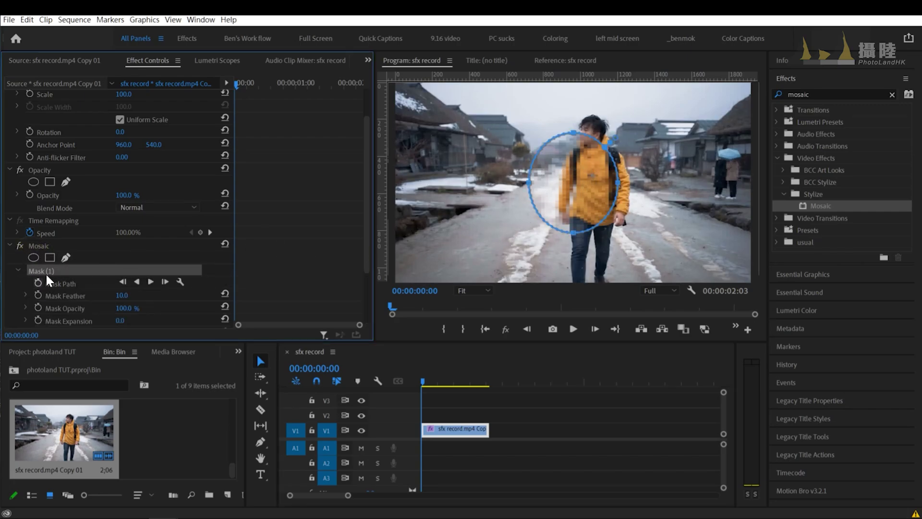
{"action": "scroll", "coordinate": [319, 229], "scroll_direction": "down", "scroll_amount": 3}
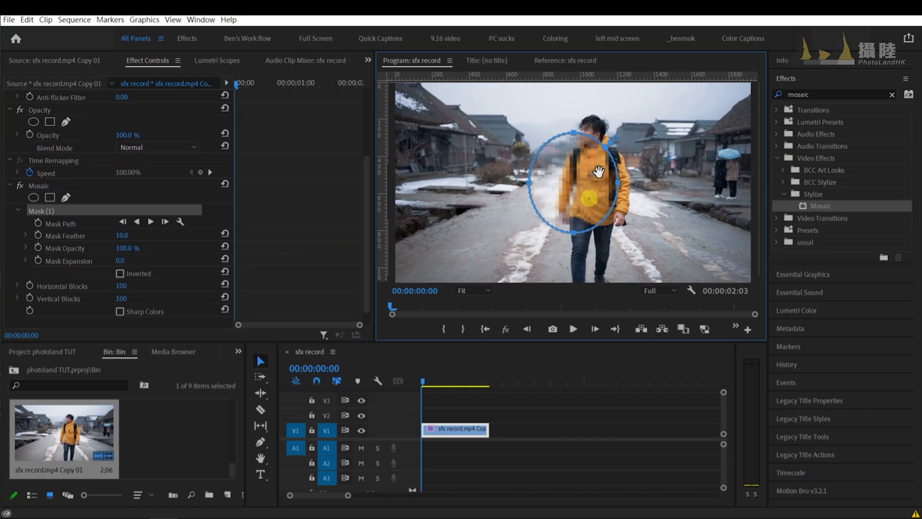
{"action": "left_click_drag", "start_coordinate": [589, 194], "coordinate": [603, 140]}
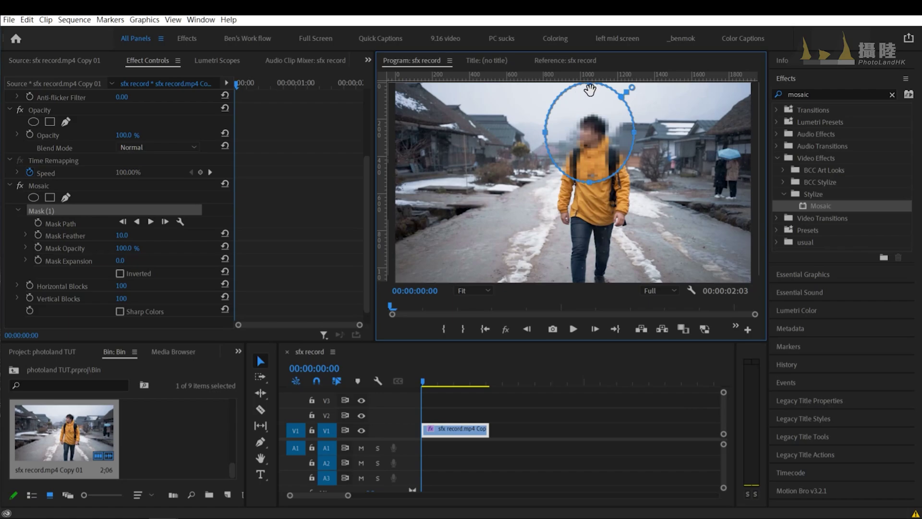
{"action": "left_click_drag", "start_coordinate": [591, 85], "coordinate": [590, 116]}
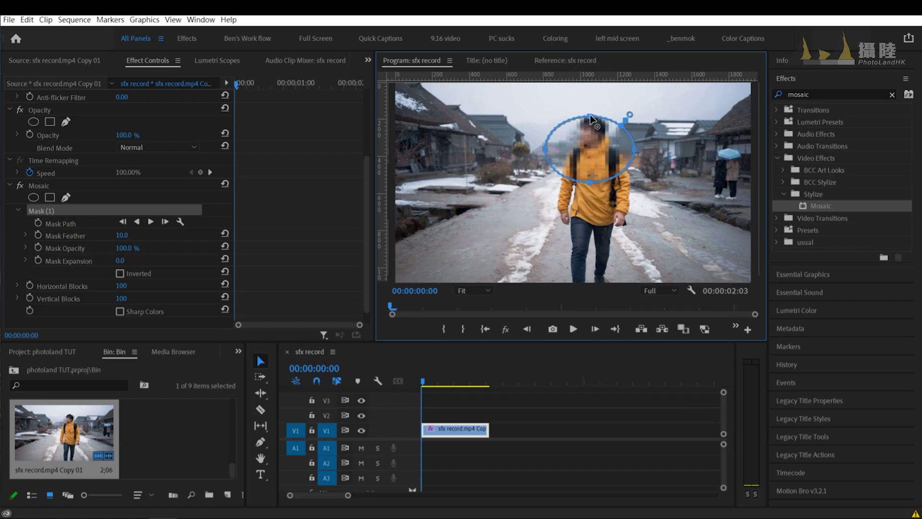
{"action": "mouse_move", "coordinate": [591, 184]}
{"action": "left_mouse_down"}
{"action": "mouse_move", "coordinate": [591, 150]}
{"action": "mouse_move", "coordinate": [575, 133]}
{"action": "left_mouse_up"}
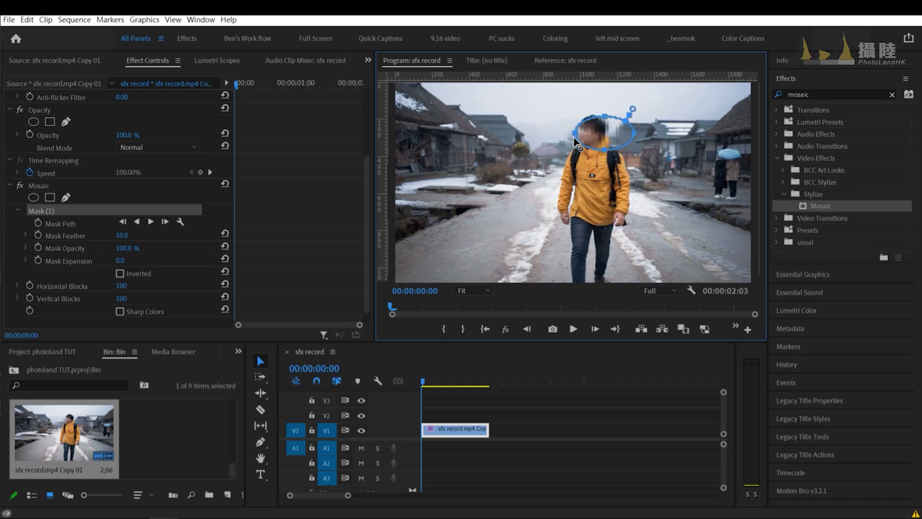
{"action": "left_click_drag", "start_coordinate": [635, 137], "coordinate": [609, 135]}
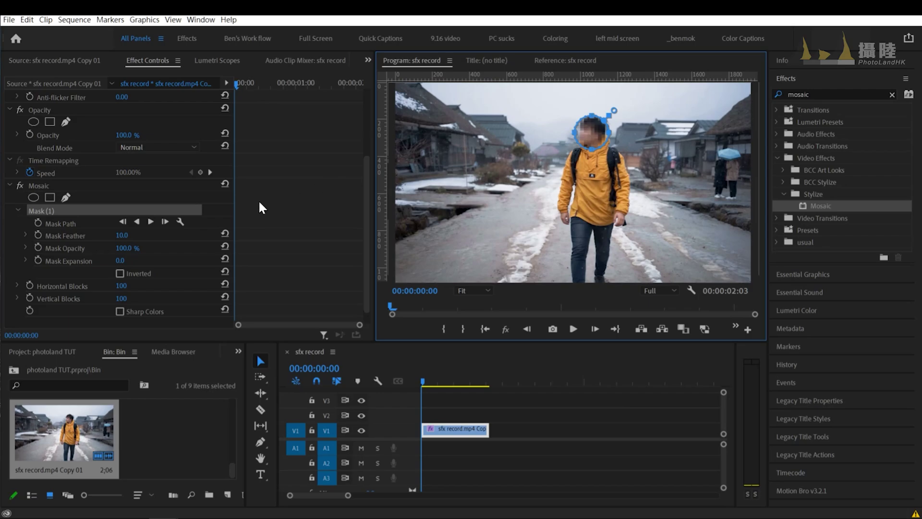
Set Mask Feather to 54 to soften the mask edge
{"action": "left_click_drag", "start_coordinate": [122, 235], "coordinate": [135, 234]}
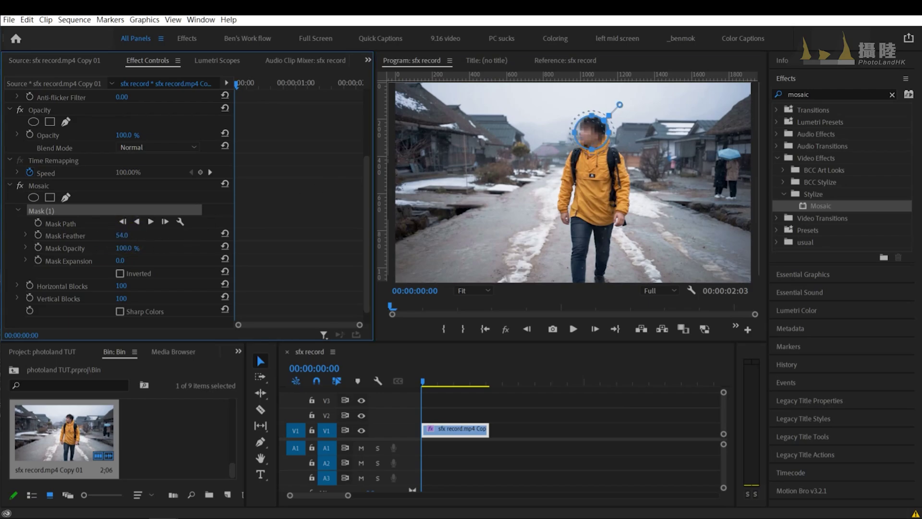
{"action": "left_click", "coordinate": [312, 256]}
{"action": "left_click", "coordinate": [523, 412]}
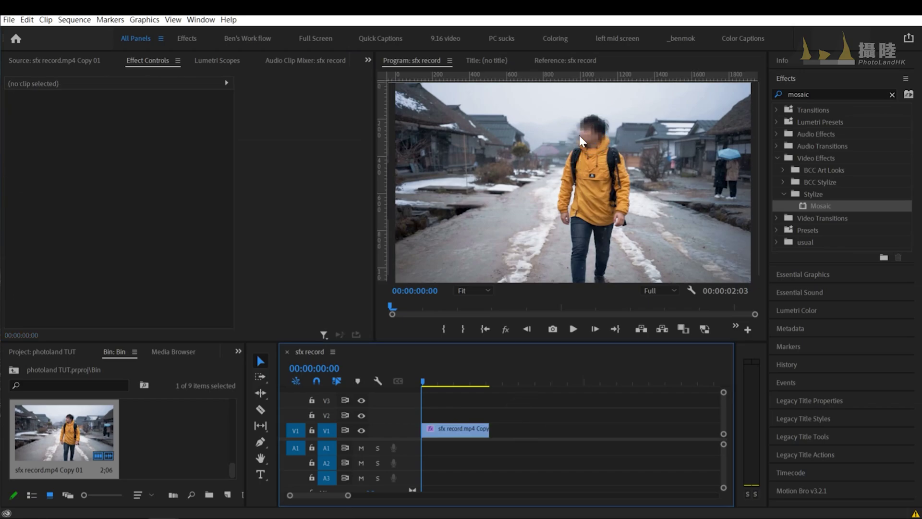
Select the walking clip and play it back to see the fixed oval lag behind the face
{"action": "left_click", "coordinate": [448, 428]}
{"action": "left_click", "coordinate": [500, 394]}
{"action": "left_click", "coordinate": [575, 330]}
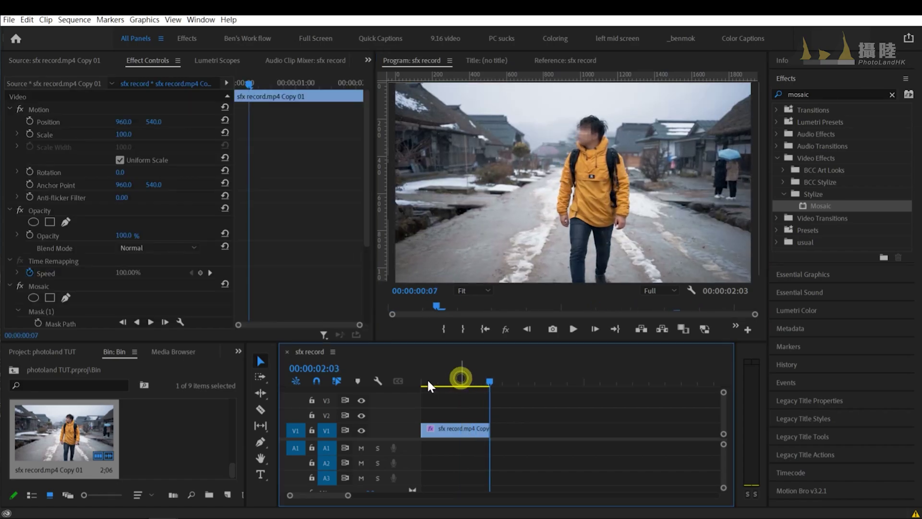
{"action": "left_click", "coordinate": [424, 381]}
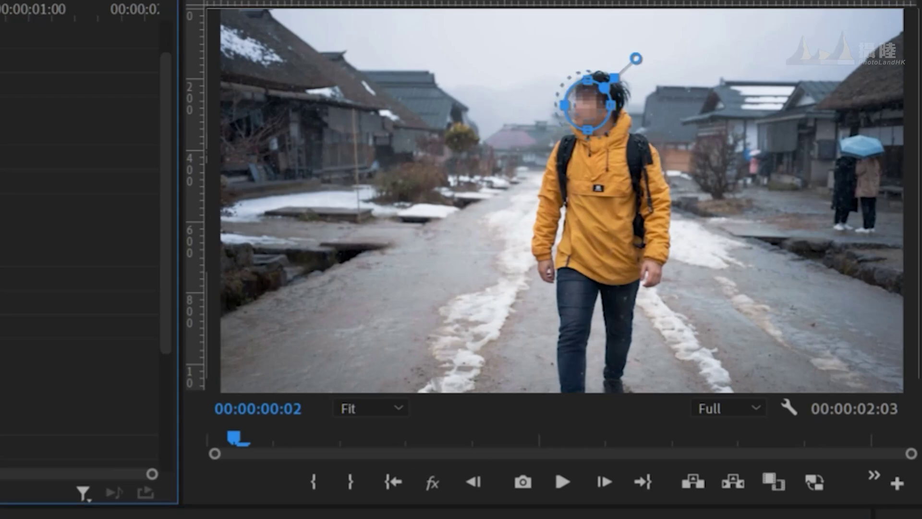
{"action": "key", "text": "space"}
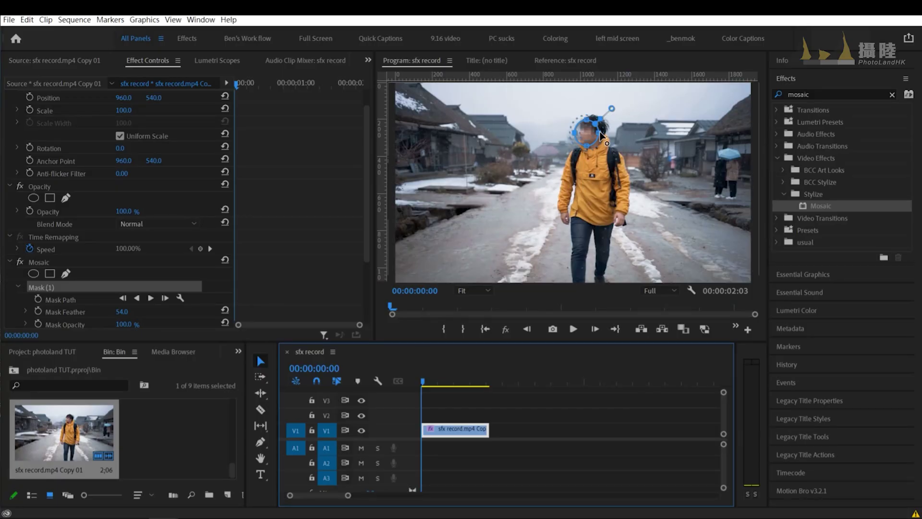
Move the ellipse onto the man's face, add a Mask Path keyframe, and start forward tracking
{"action": "left_click_drag", "start_coordinate": [585, 123], "coordinate": [592, 120]}
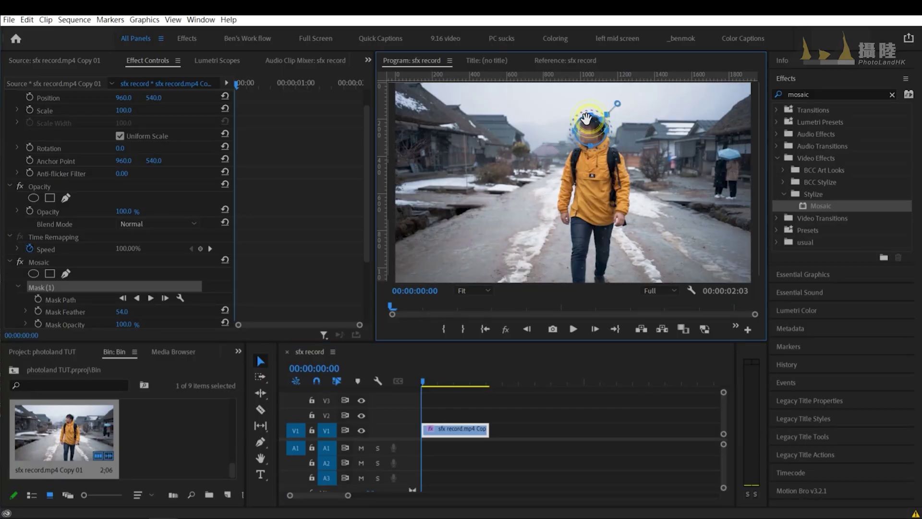
{"action": "left_click_drag", "start_coordinate": [432, 382], "coordinate": [401, 386]}
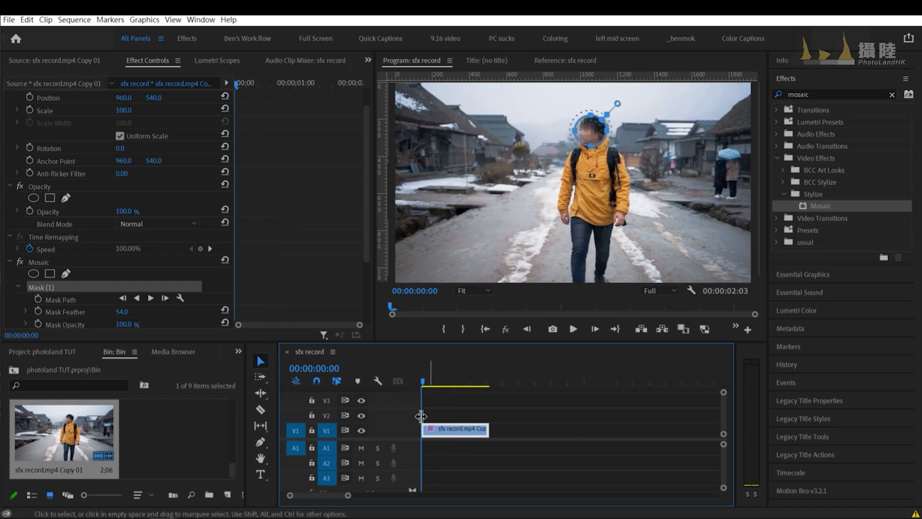
{"action": "scroll", "coordinate": [277, 174], "scroll_direction": "down", "scroll_amount": 2}
{"action": "scroll", "coordinate": [305, 199], "scroll_direction": "down", "scroll_amount": 2}
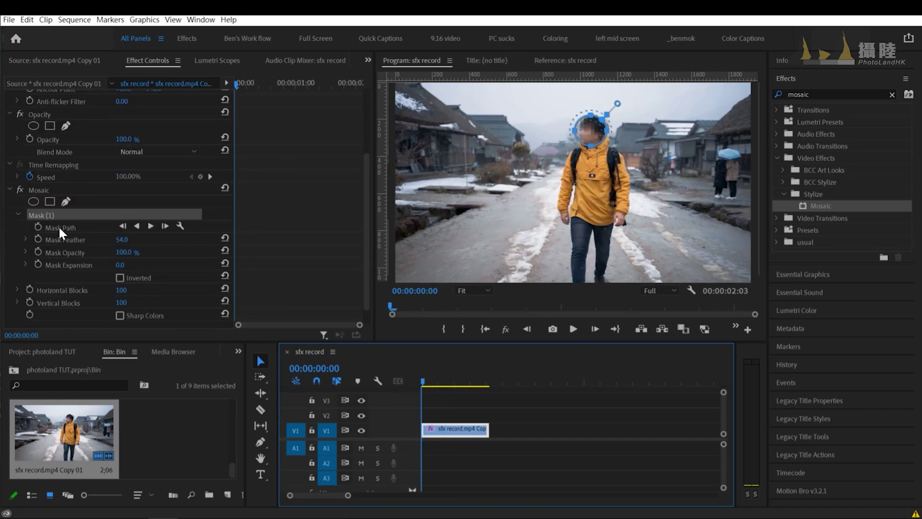
{"action": "left_click", "coordinate": [38, 226]}
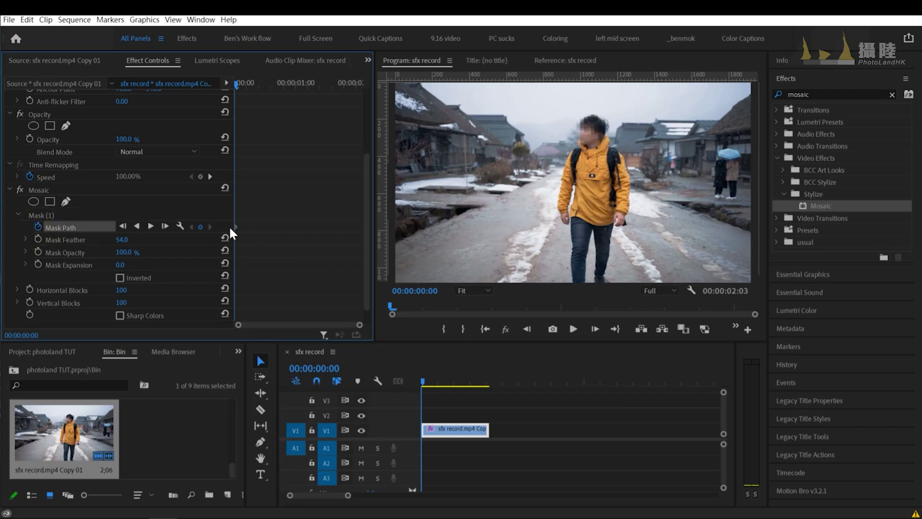
{"action": "left_click", "coordinate": [151, 226]}
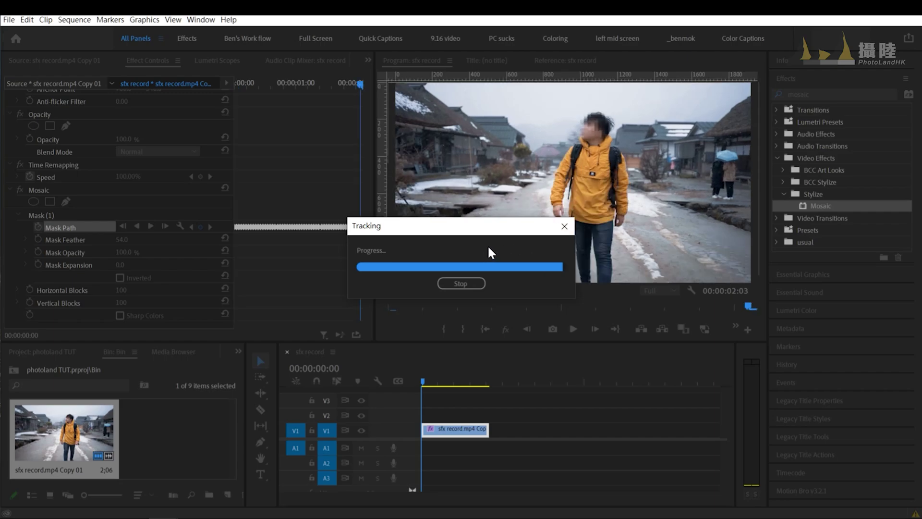
Select the tracked mask to view its outline and scrub back to the clip start
{"action": "left_click", "coordinate": [79, 214]}
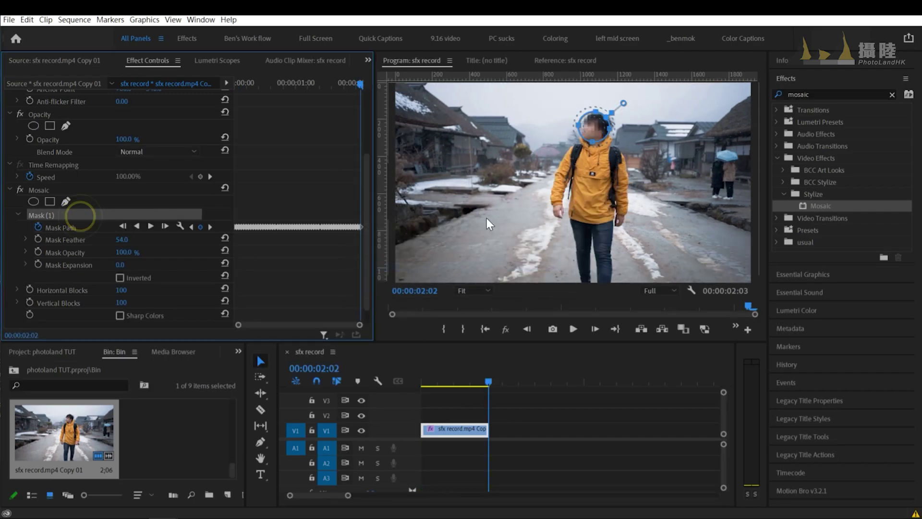
{"action": "left_click", "coordinate": [488, 382]}
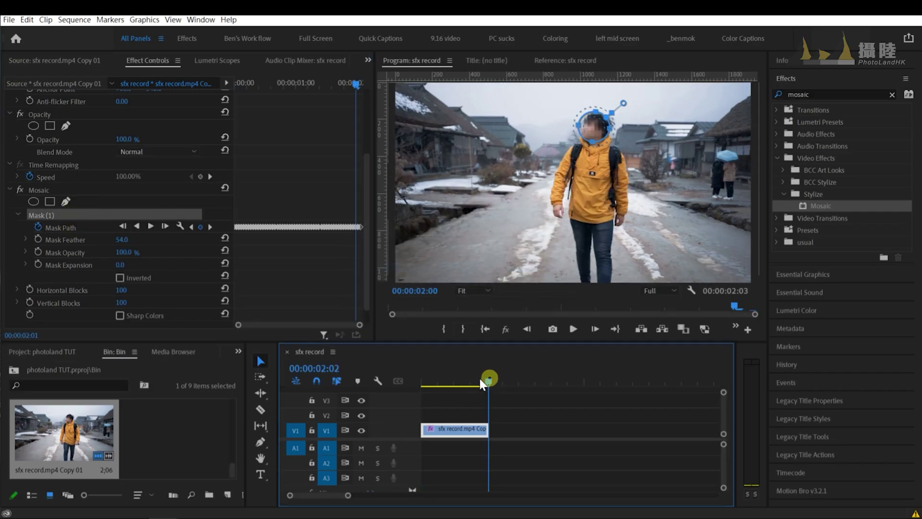
{"action": "mouse_move", "coordinate": [478, 382]}
{"action": "left_mouse_down"}
{"action": "mouse_move", "coordinate": [406, 381]}
{"action": "mouse_move", "coordinate": [482, 388]}
{"action": "mouse_move", "coordinate": [421, 384]}
{"action": "left_mouse_up"}
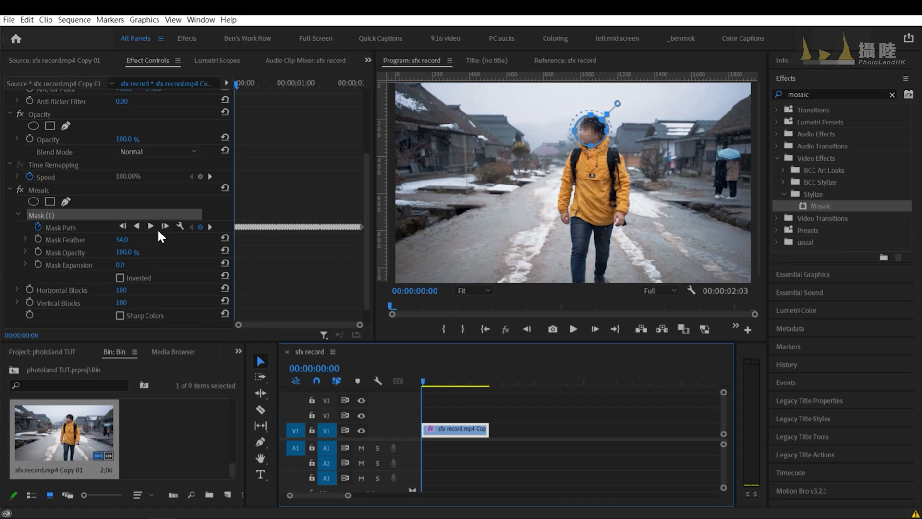
Scrub through the walking clip to confirm the Mosaic mask stays on the face
{"action": "left_click_drag", "start_coordinate": [424, 378], "coordinate": [456, 387]}
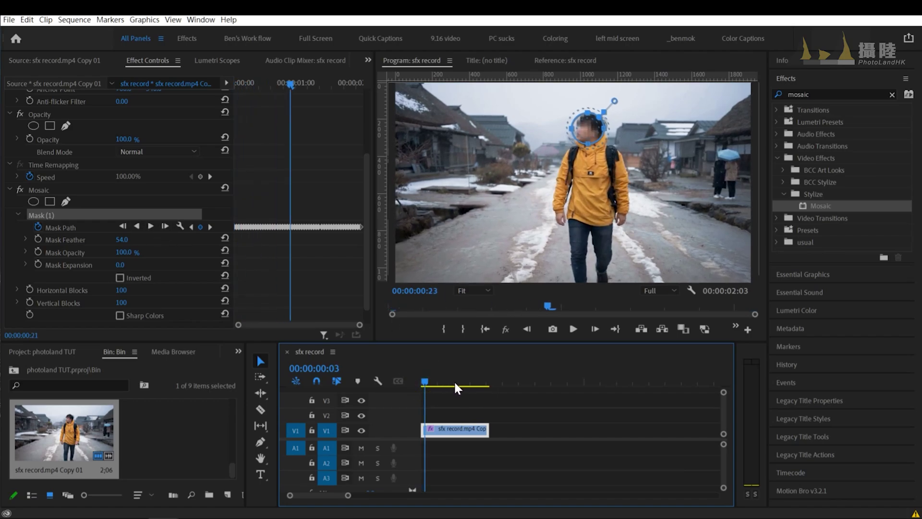
{"action": "key", "text": "Home"}
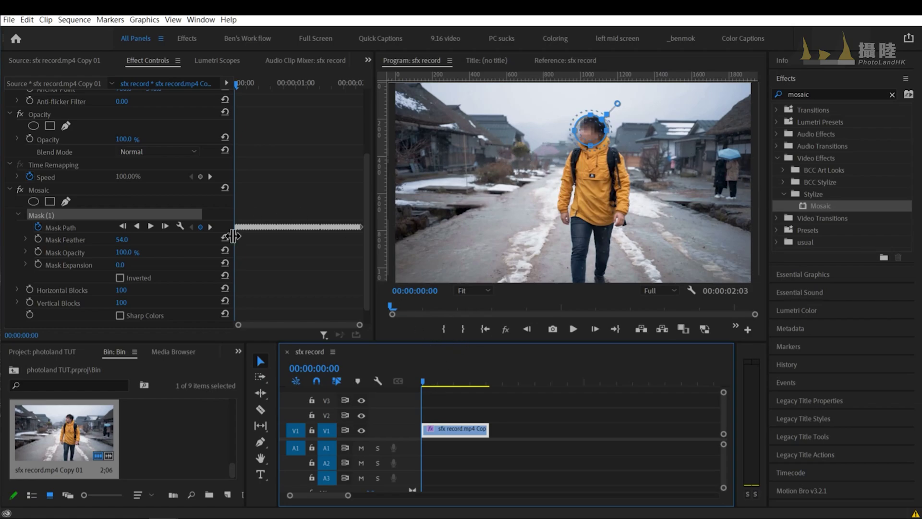
{"action": "mouse_move", "coordinate": [426, 380]}
{"action": "left_mouse_down"}
{"action": "mouse_move", "coordinate": [408, 381]}
{"action": "mouse_move", "coordinate": [442, 382]}
{"action": "left_mouse_up"}
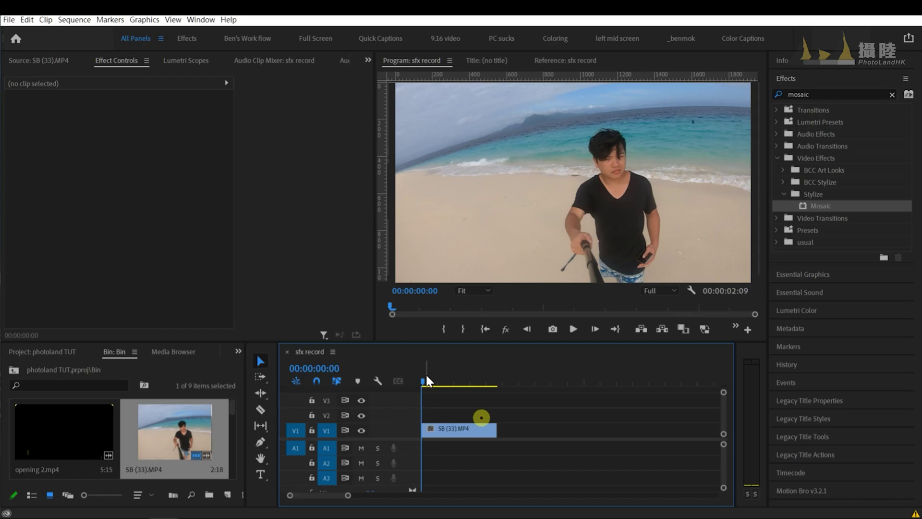
Apply Mosaic to SB (33).MP4 and add an ellipse mask to the effect
{"action": "left_click", "coordinate": [427, 373]}
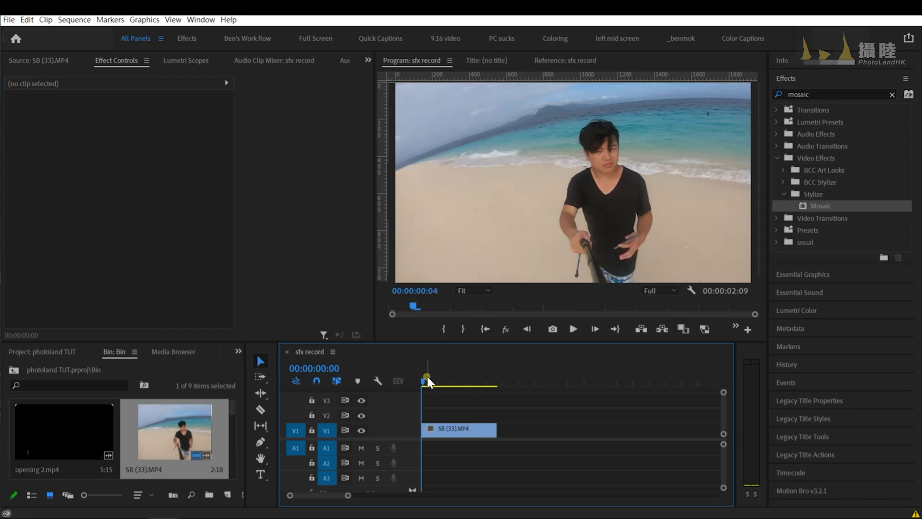
{"action": "mouse_move", "coordinate": [427, 377]}
{"action": "left_mouse_down"}
{"action": "mouse_move", "coordinate": [483, 386]}
{"action": "mouse_move", "coordinate": [422, 382]}
{"action": "left_mouse_up"}
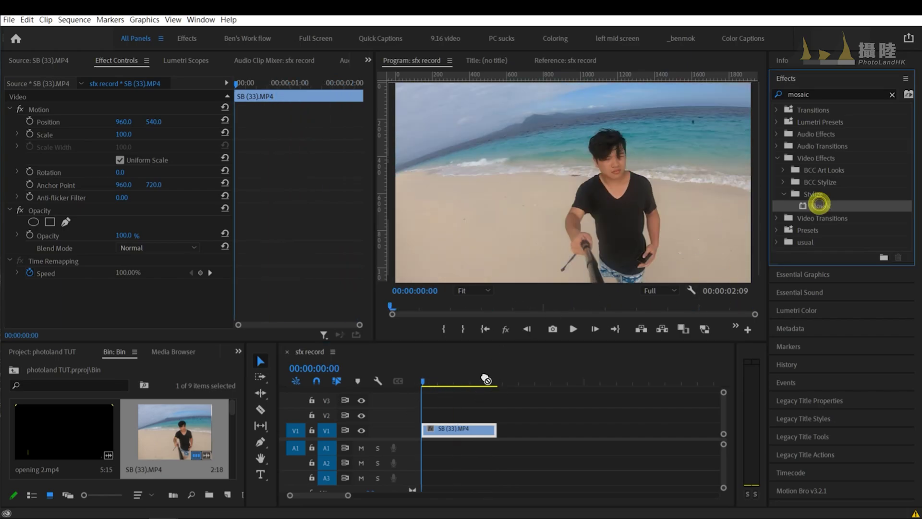
{"action": "left_click_drag", "start_coordinate": [819, 201], "coordinate": [462, 428]}
{"action": "scroll", "coordinate": [80, 265], "scroll_direction": "down", "scroll_amount": 2}
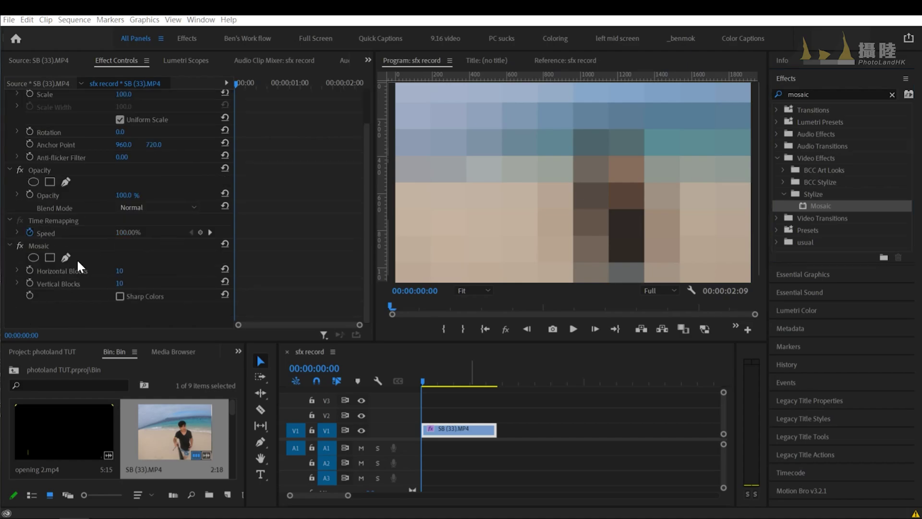
{"action": "left_click", "coordinate": [33, 257]}
{"action": "left_click", "coordinate": [308, 237]}
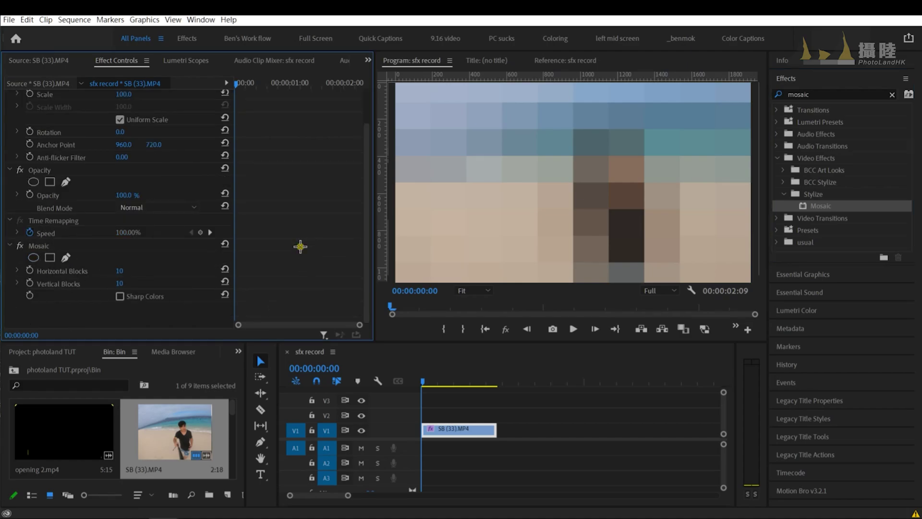
{"action": "left_click", "coordinate": [33, 257]}
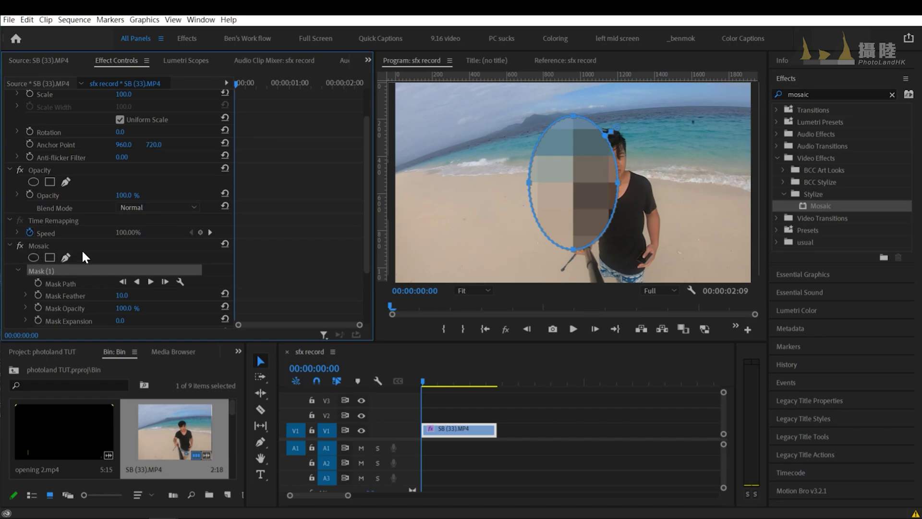
Try a custom triangle mask around the face, then undo it
{"action": "left_click", "coordinate": [74, 267]}
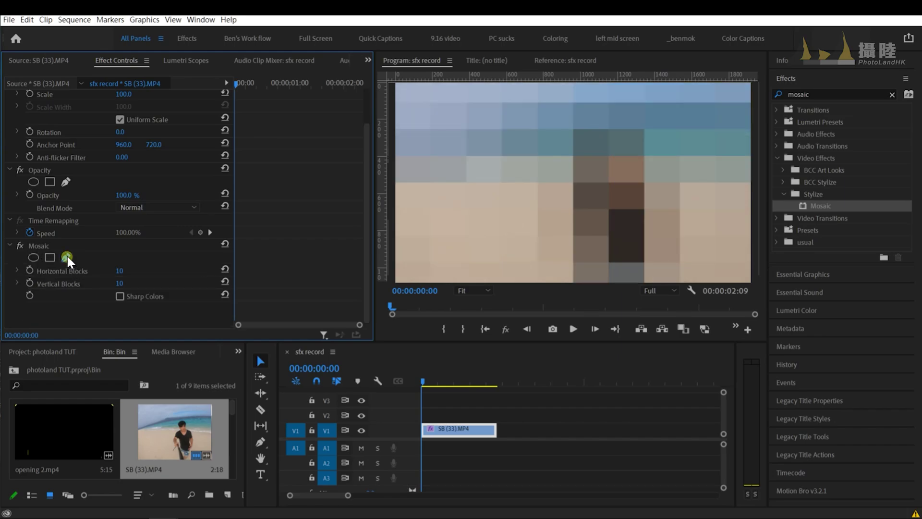
{"action": "left_click", "coordinate": [581, 123]}
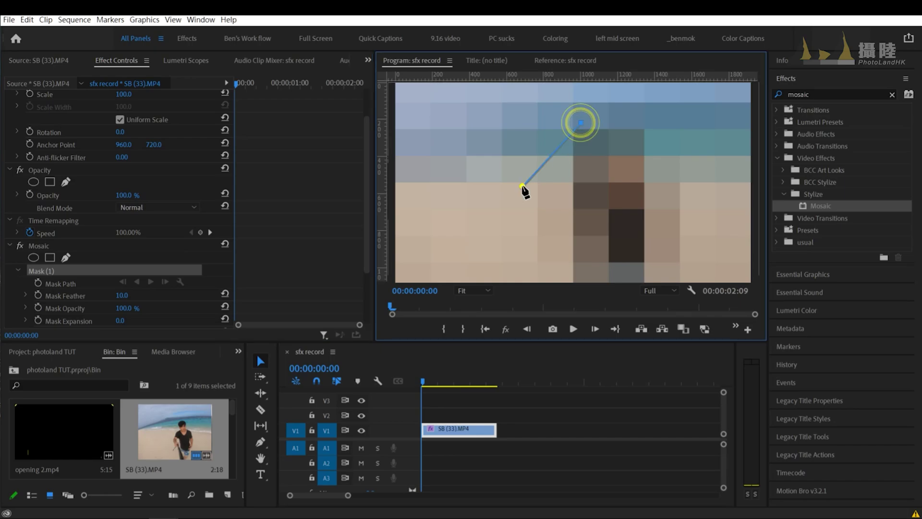
{"action": "left_click", "coordinate": [522, 187]}
{"action": "left_click", "coordinate": [629, 190]}
{"action": "left_click", "coordinate": [581, 124]}
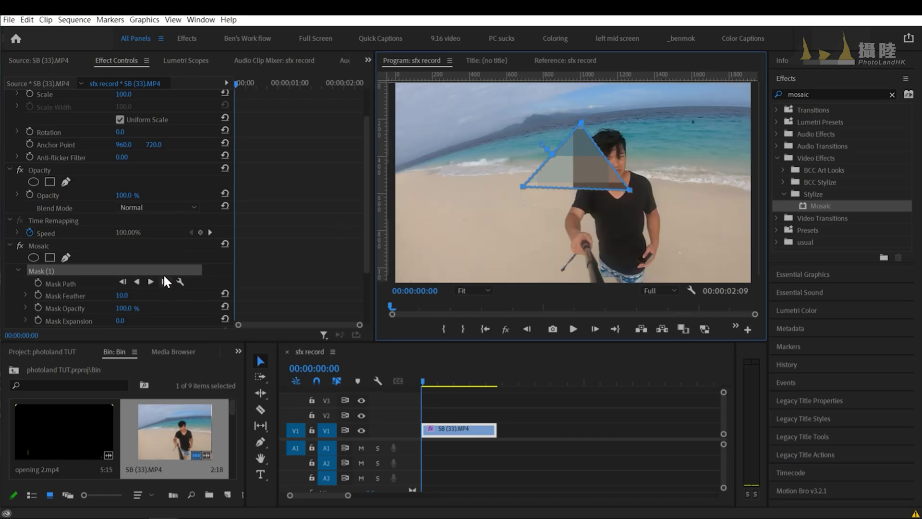
{"action": "key", "text": "ctrl+z"}
{"action": "key", "text": "ctrl+z"}
{"action": "key", "text": "ctrl+z"}
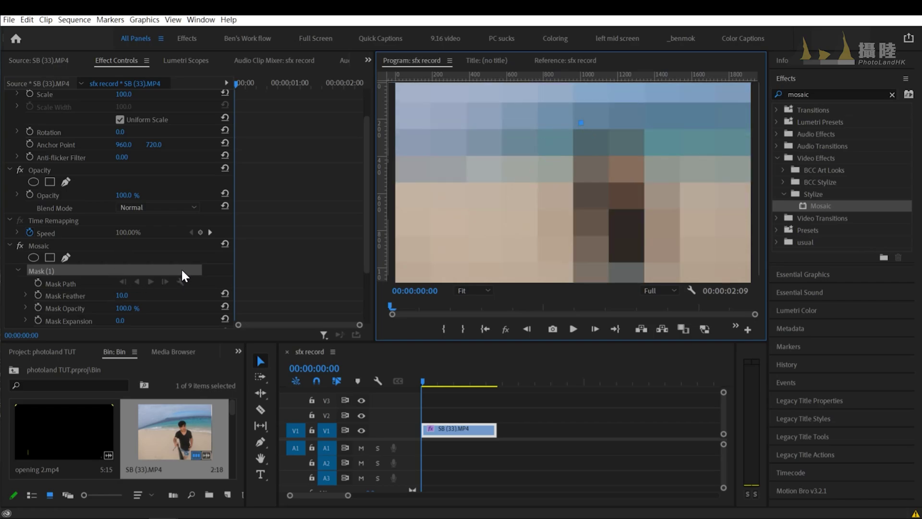
{"action": "key", "text": "ctrl+z"}
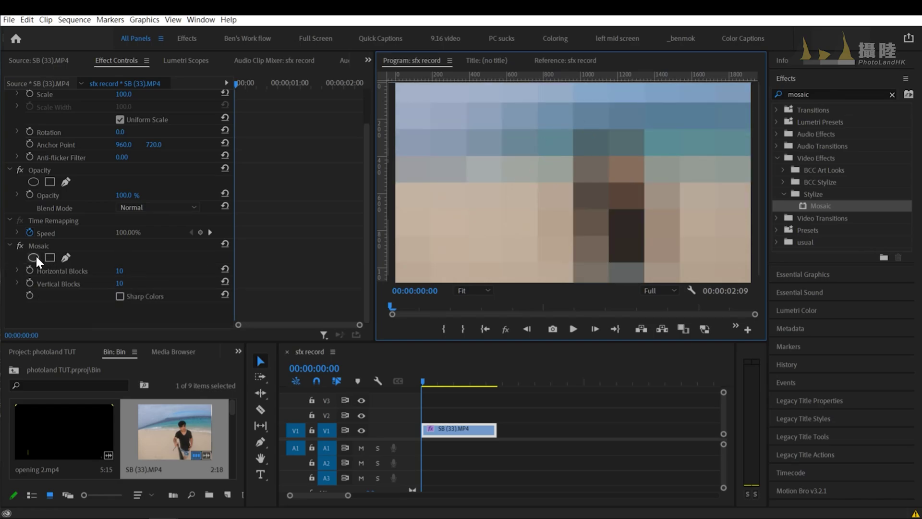
Fit a new oval mosaic mask snugly over the man's face with feather 64
{"action": "left_click", "coordinate": [34, 257]}
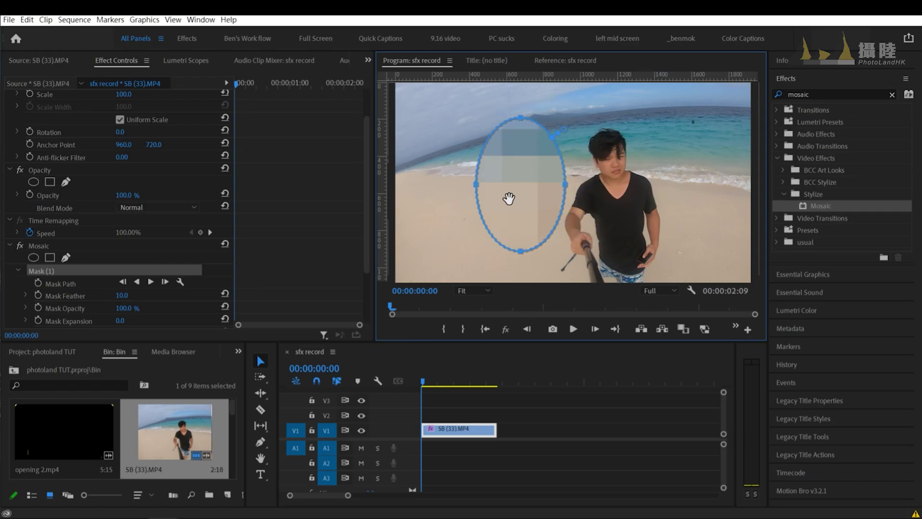
{"action": "left_click_drag", "start_coordinate": [508, 198], "coordinate": [539, 193]}
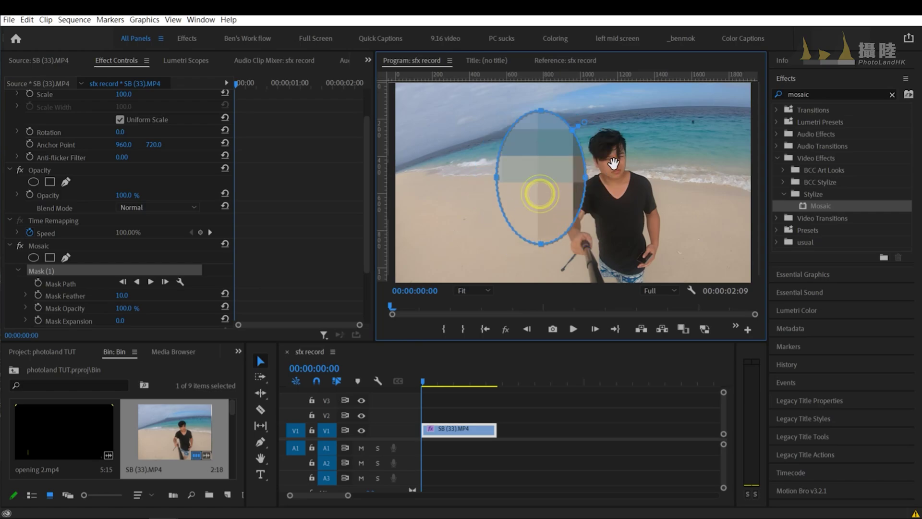
{"action": "left_click_drag", "start_coordinate": [614, 164], "coordinate": [689, 143]}
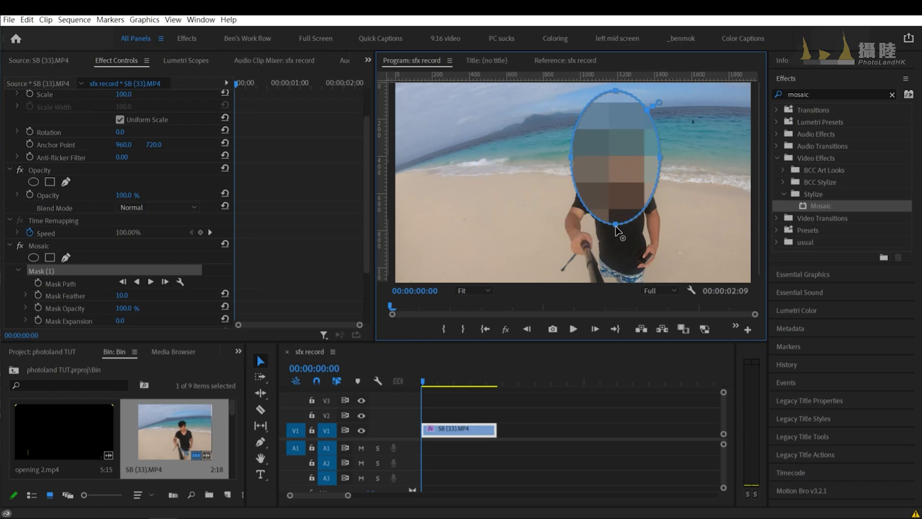
{"action": "left_click_drag", "start_coordinate": [616, 224], "coordinate": [616, 177]}
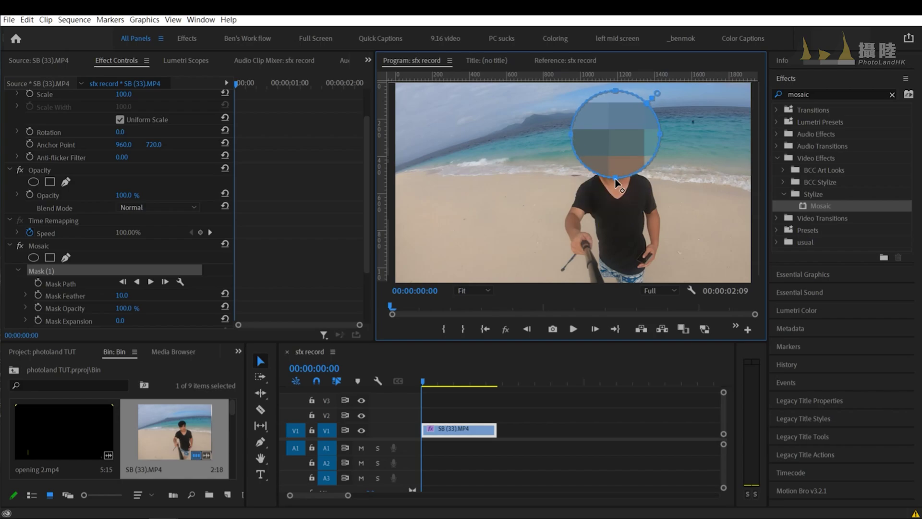
{"action": "left_click_drag", "start_coordinate": [571, 135], "coordinate": [590, 135]}
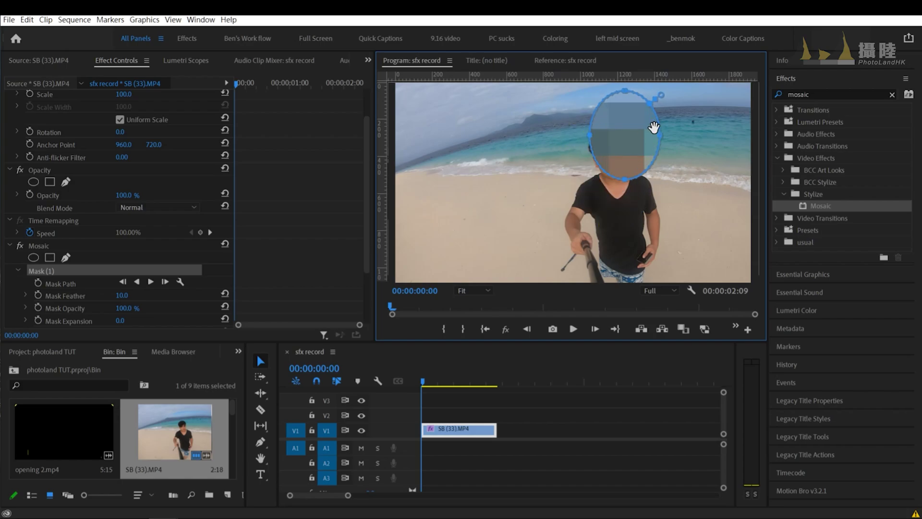
{"action": "left_click_drag", "start_coordinate": [661, 135], "coordinate": [652, 138]}
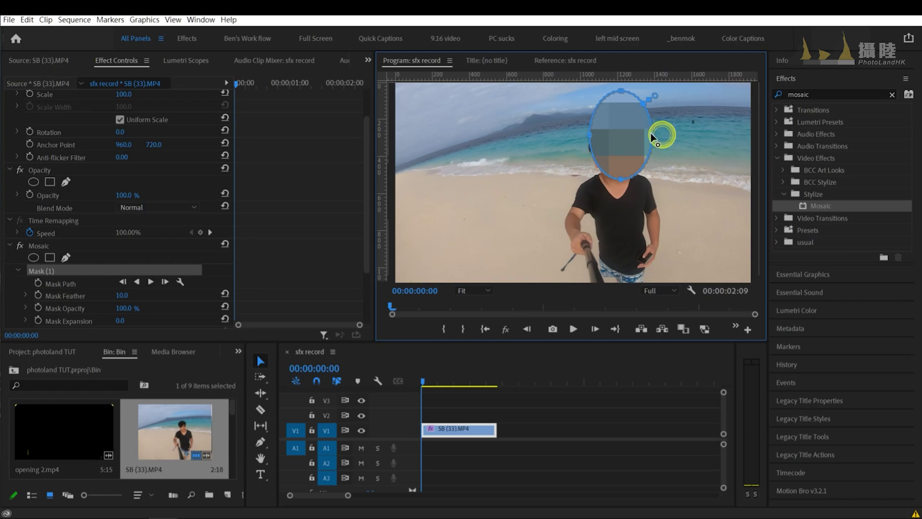
{"action": "mouse_move", "coordinate": [621, 90]}
{"action": "left_mouse_down"}
{"action": "mouse_move", "coordinate": [615, 155]}
{"action": "mouse_move", "coordinate": [594, 161]}
{"action": "left_mouse_up"}
{"action": "left_click_drag", "start_coordinate": [122, 295], "coordinate": [142, 295]}
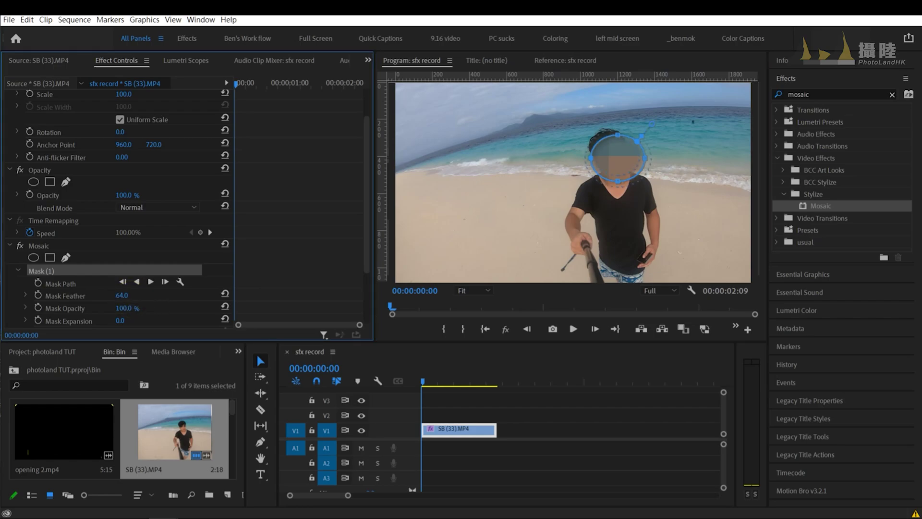
Set the Mosaic Horizontal and Vertical Blocks to 80 for a finer pixelation
{"action": "scroll", "coordinate": [287, 238], "scroll_direction": "down", "scroll_amount": 2}
{"action": "scroll", "coordinate": [288, 237], "scroll_direction": "down", "scroll_amount": 1}
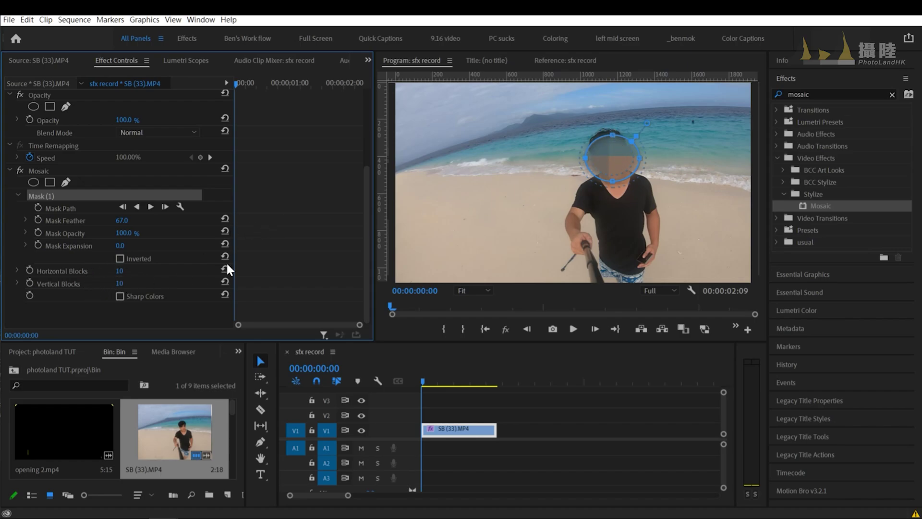
{"action": "mouse_move", "coordinate": [120, 271]}
{"action": "left_mouse_down"}
{"action": "mouse_move", "coordinate": [144, 270]}
{"action": "mouse_move", "coordinate": [126, 283]}
{"action": "mouse_move", "coordinate": [150, 283]}
{"action": "left_mouse_up"}
{"action": "left_click", "coordinate": [127, 284]}
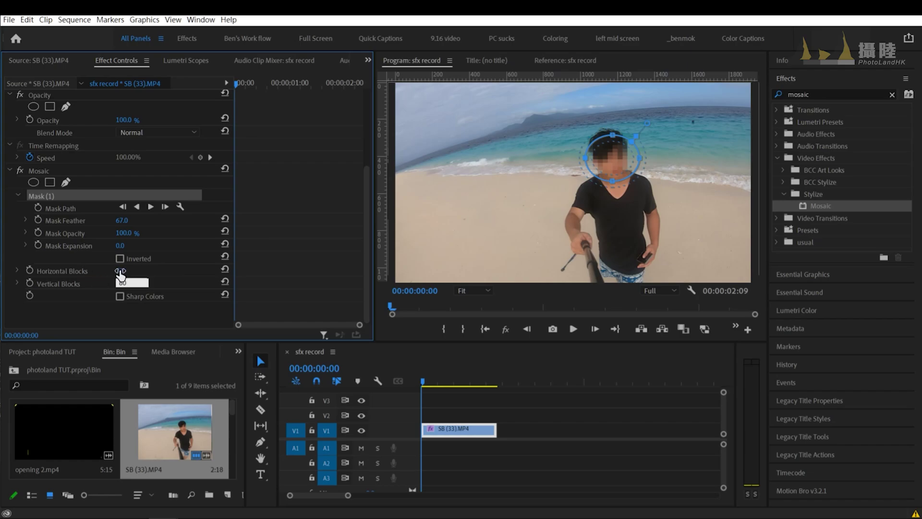
{"action": "left_click", "coordinate": [119, 270]}
{"action": "type", "text": "80"}
{"action": "key", "text": "Return"}
Realign the mask over the face and return the effect time to the clip start
{"action": "left_click_drag", "start_coordinate": [586, 168], "coordinate": [594, 172]}
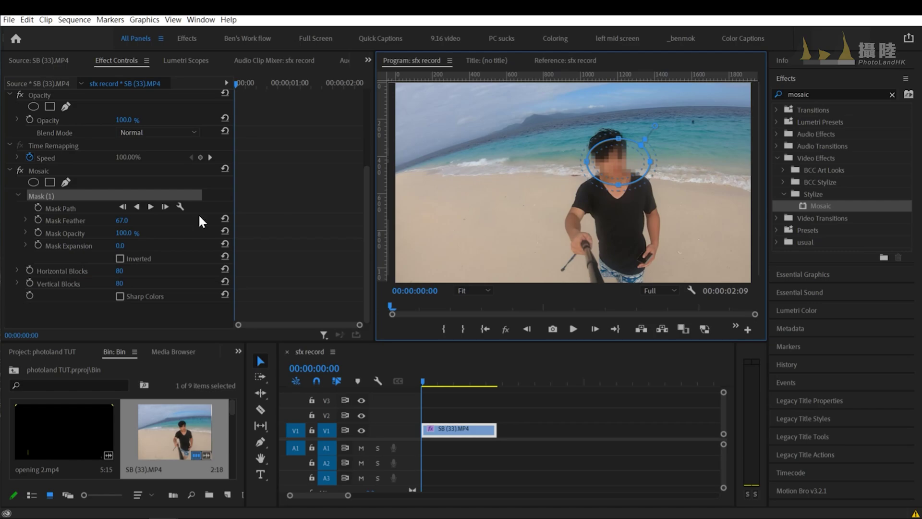
{"action": "left_click_drag", "start_coordinate": [650, 162], "coordinate": [614, 162]}
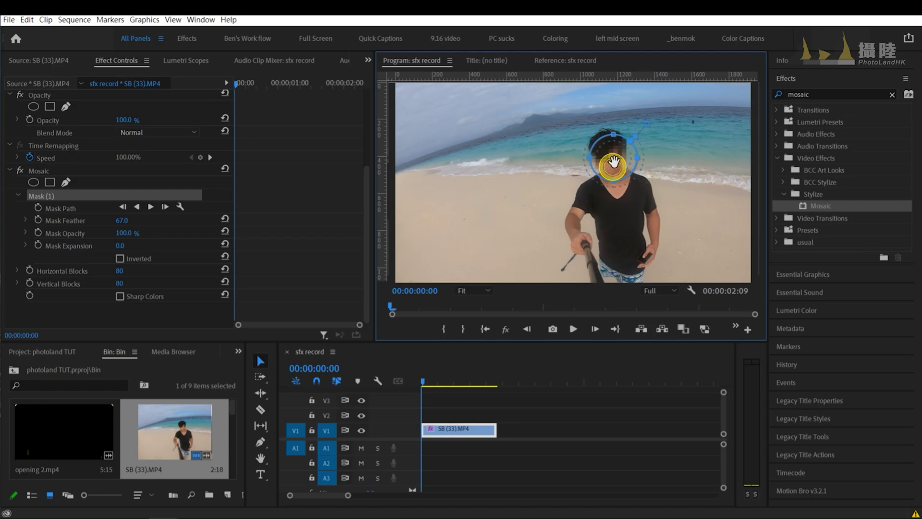
{"action": "left_click", "coordinate": [309, 215]}
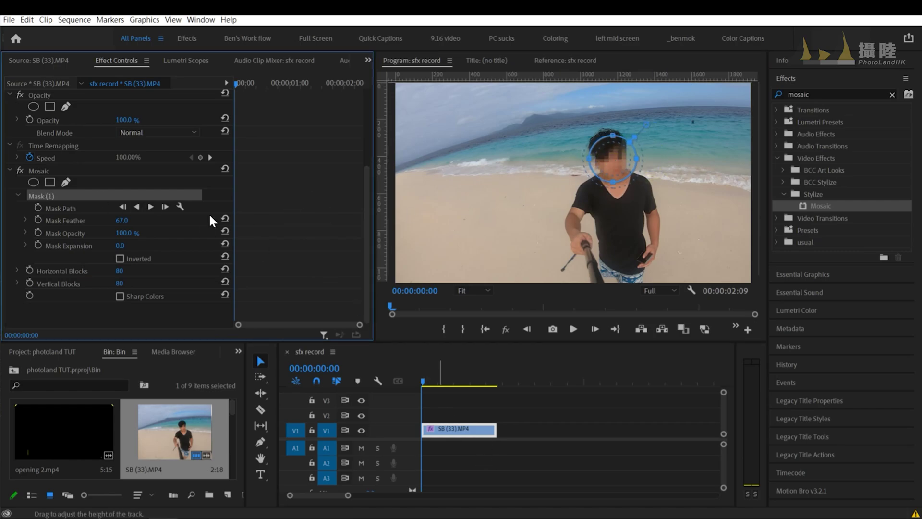
{"action": "left_click", "coordinate": [237, 81]}
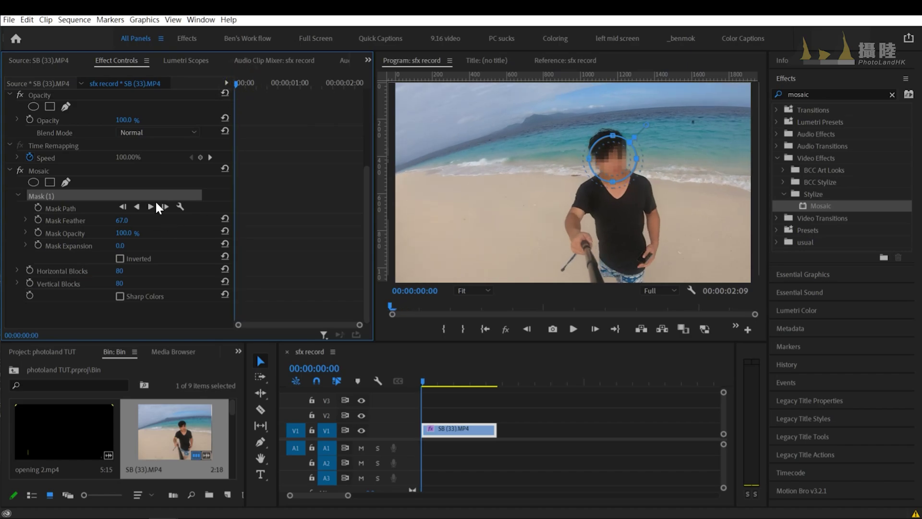
Keyframe and track the mask forward, then scrub and play to confirm it follows the face
{"action": "left_click", "coordinate": [39, 206]}
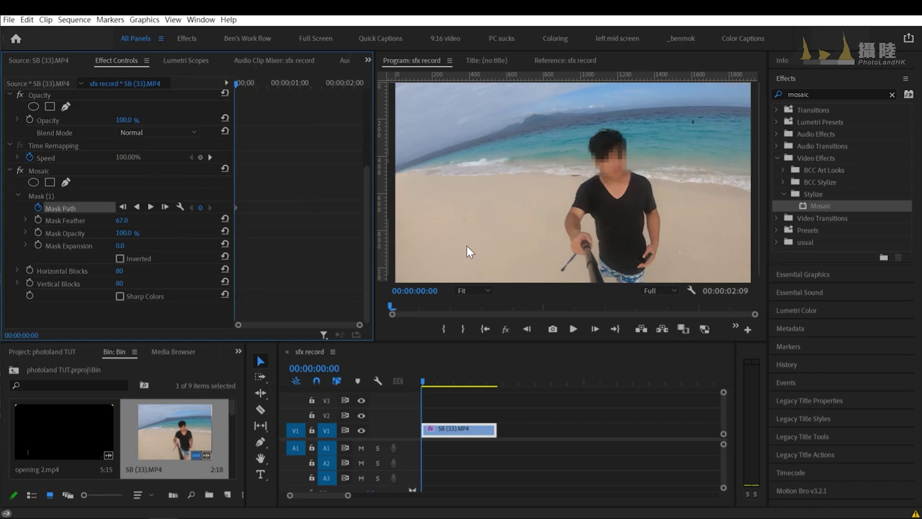
{"action": "left_click", "coordinate": [151, 206]}
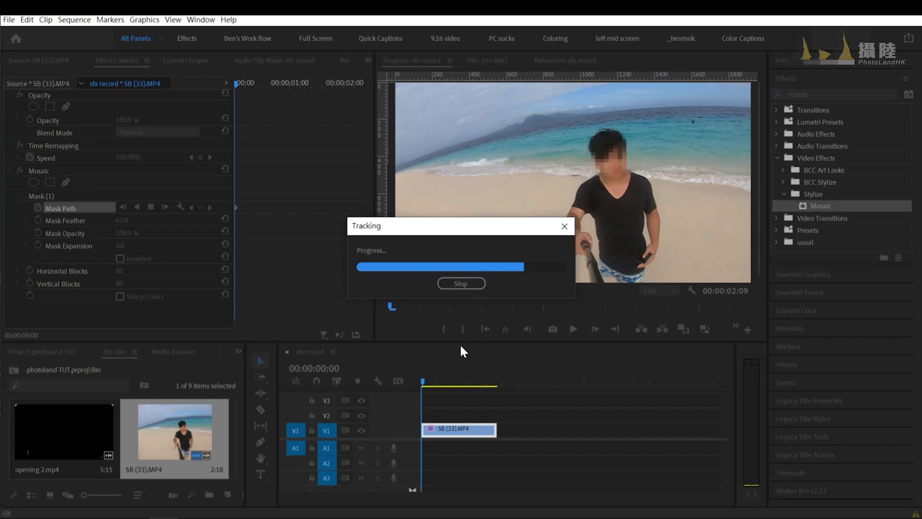
{"action": "left_click_drag", "start_coordinate": [422, 378], "coordinate": [443, 382]}
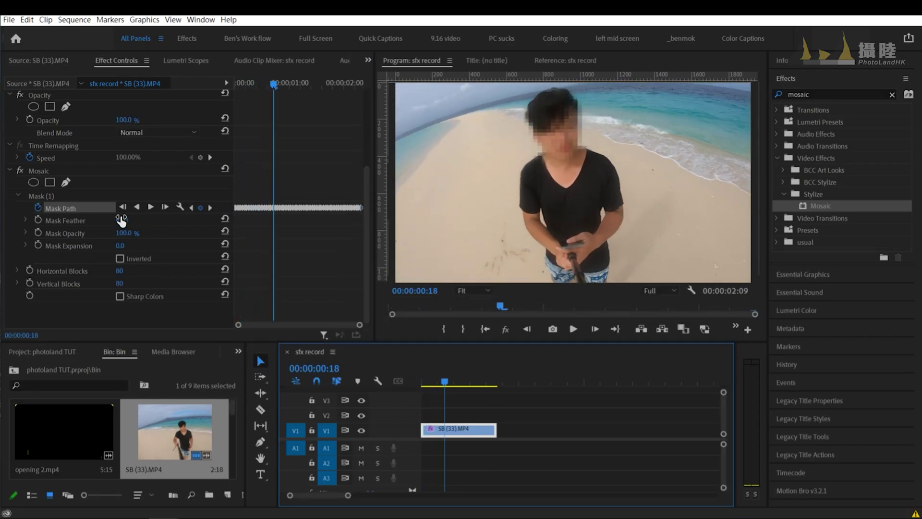
{"action": "left_click", "coordinate": [117, 196]}
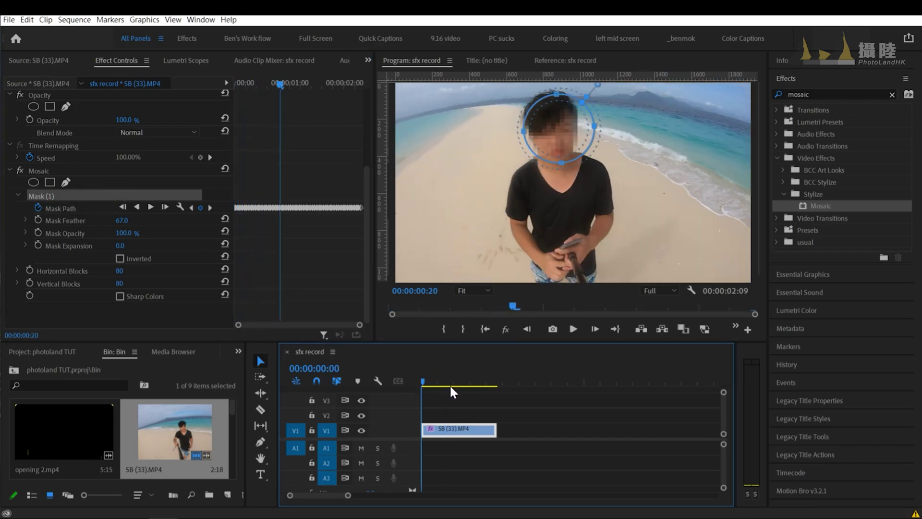
{"action": "left_click_drag", "start_coordinate": [430, 380], "coordinate": [495, 411]}
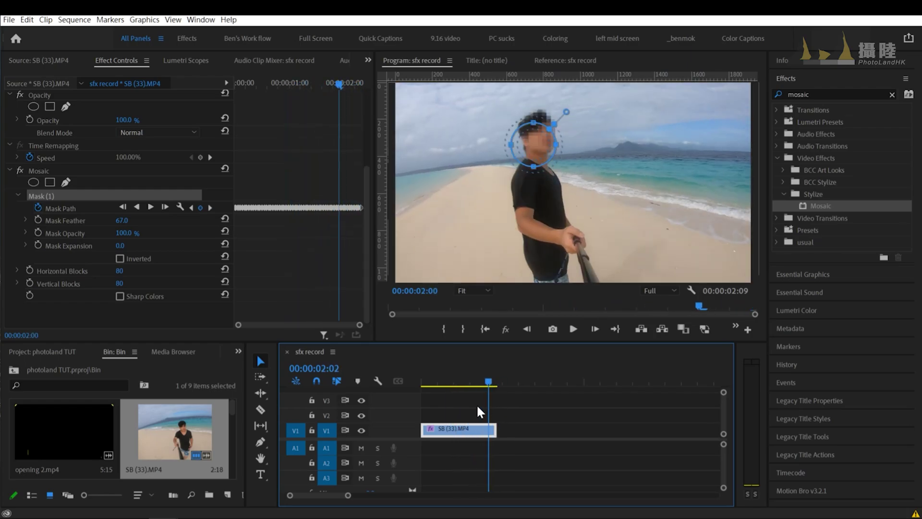
{"action": "left_click_drag", "start_coordinate": [495, 411], "coordinate": [419, 394]}
{"action": "key", "text": "space"}
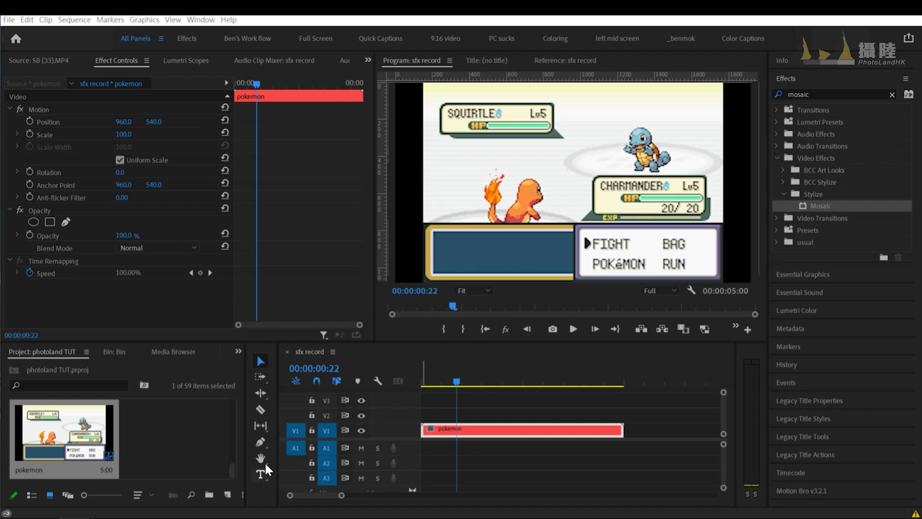
Add the caption '大家記得多啲睇攝快' and move it into the blue dialog box
{"action": "left_click", "coordinate": [260, 477]}
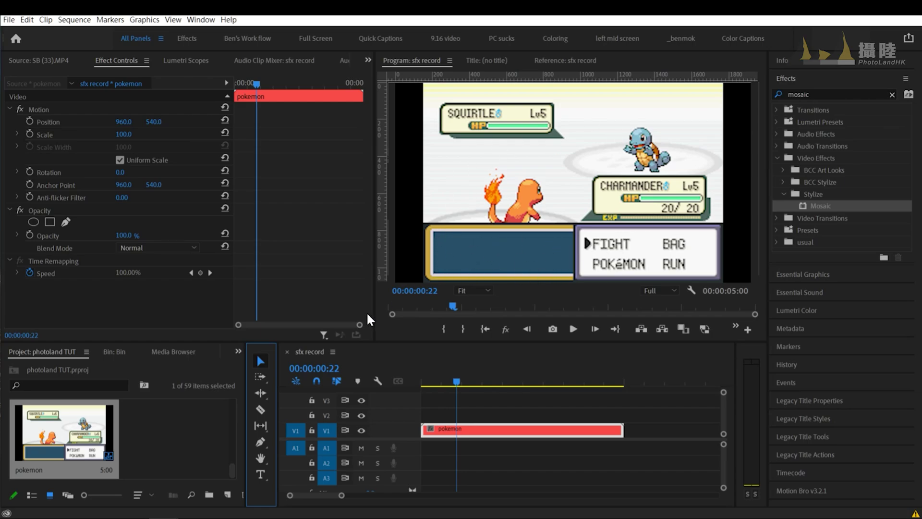
{"action": "left_click", "coordinate": [260, 474]}
{"action": "left_click", "coordinate": [500, 235]}
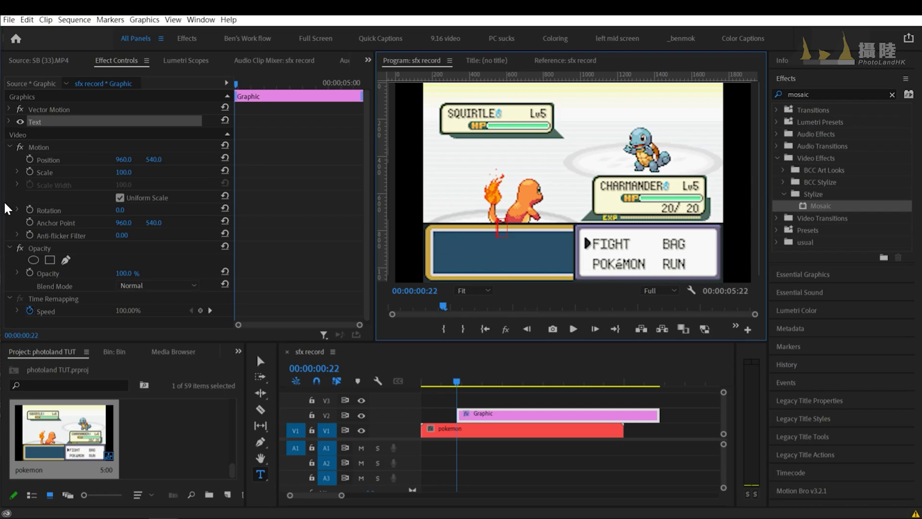
{"action": "type", "text": "大家記得多啲睇攝快"}
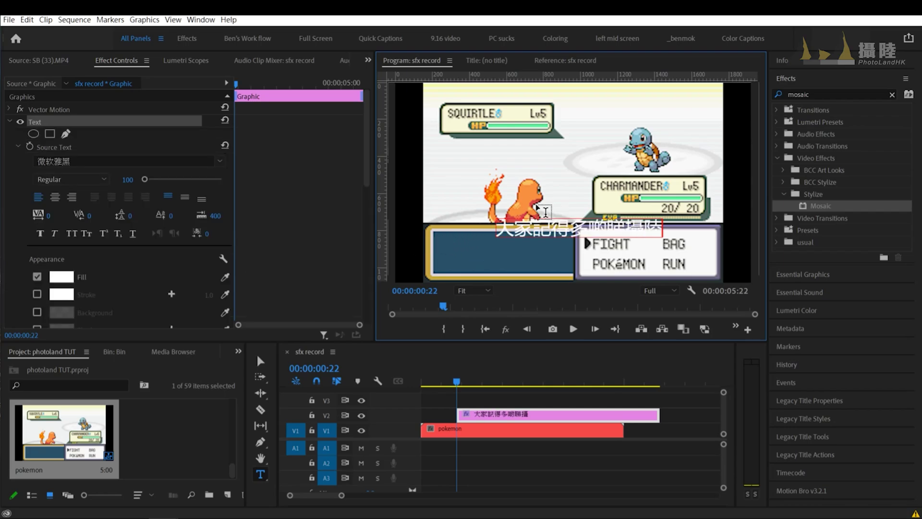
{"action": "left_click", "coordinate": [260, 361]}
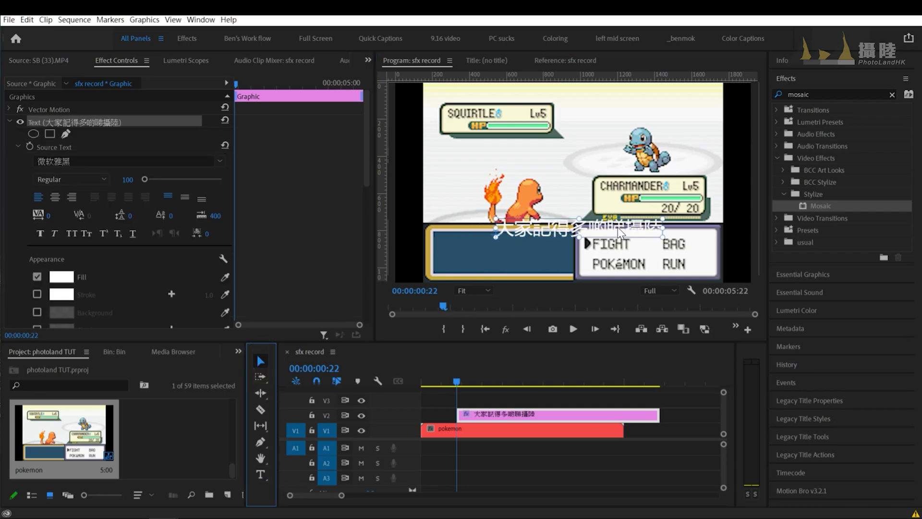
{"action": "mouse_move", "coordinate": [618, 226]}
{"action": "left_mouse_down"}
{"action": "mouse_move", "coordinate": [563, 246]}
{"action": "mouse_move", "coordinate": [588, 243]}
{"action": "left_mouse_up"}
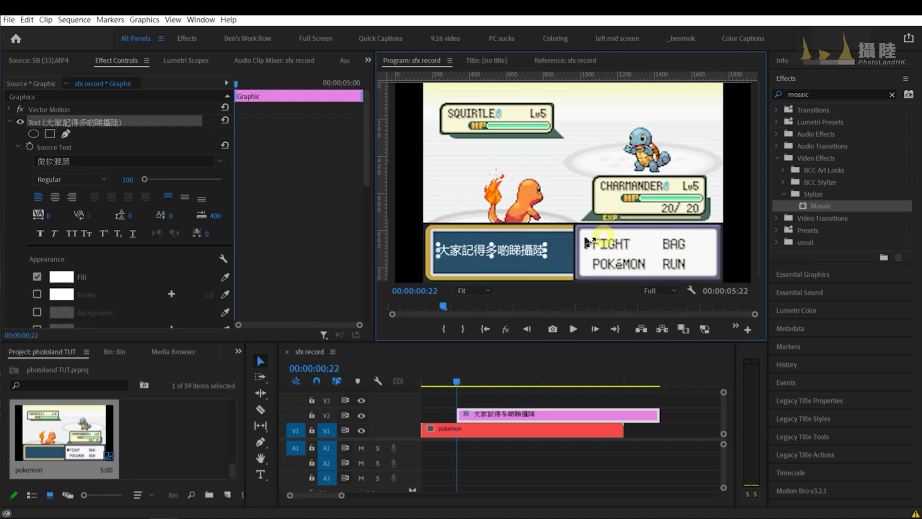
Nudge the caption up in the dialog box and move its clip earlier on the timeline
{"action": "double_click", "coordinate": [537, 249]}
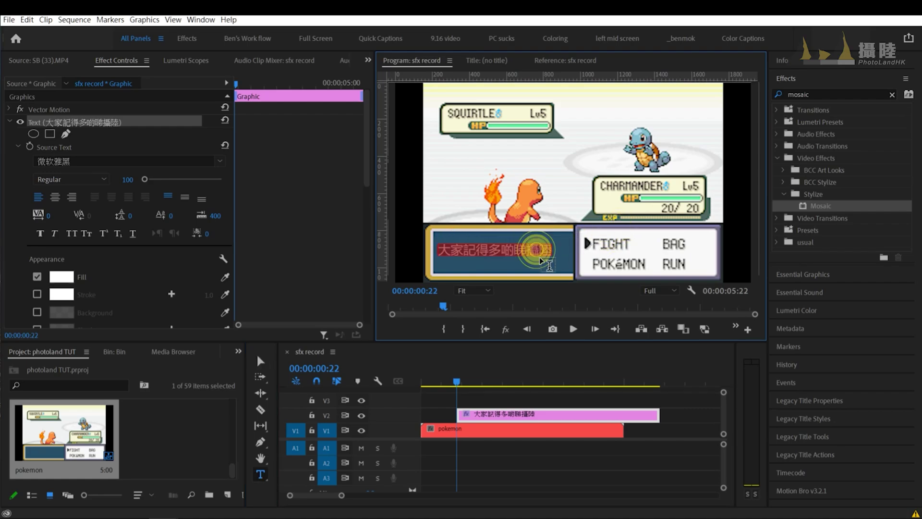
{"action": "left_click", "coordinate": [541, 258]}
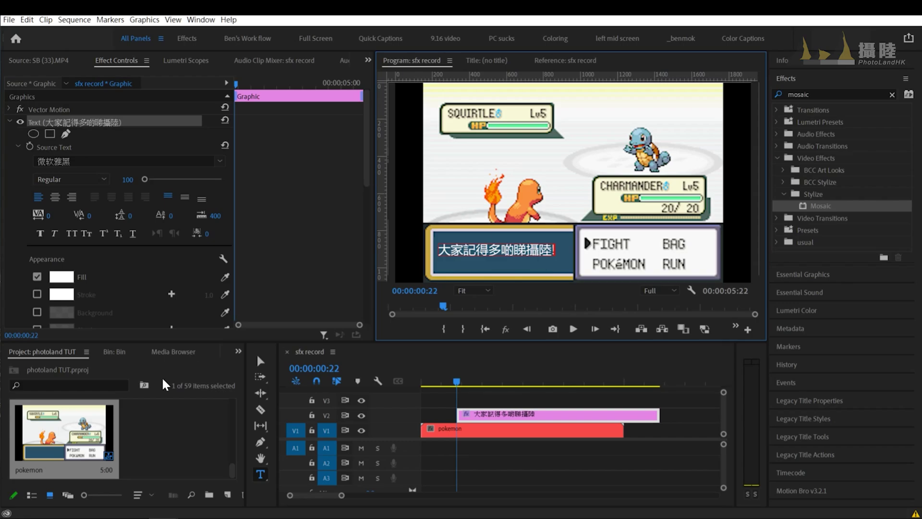
{"action": "left_click", "coordinate": [260, 361]}
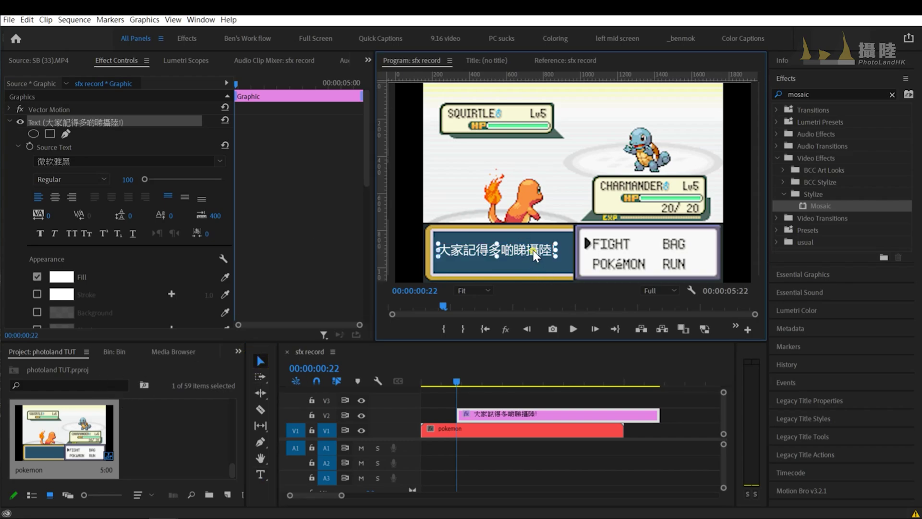
{"action": "left_click_drag", "start_coordinate": [533, 250], "coordinate": [534, 243]}
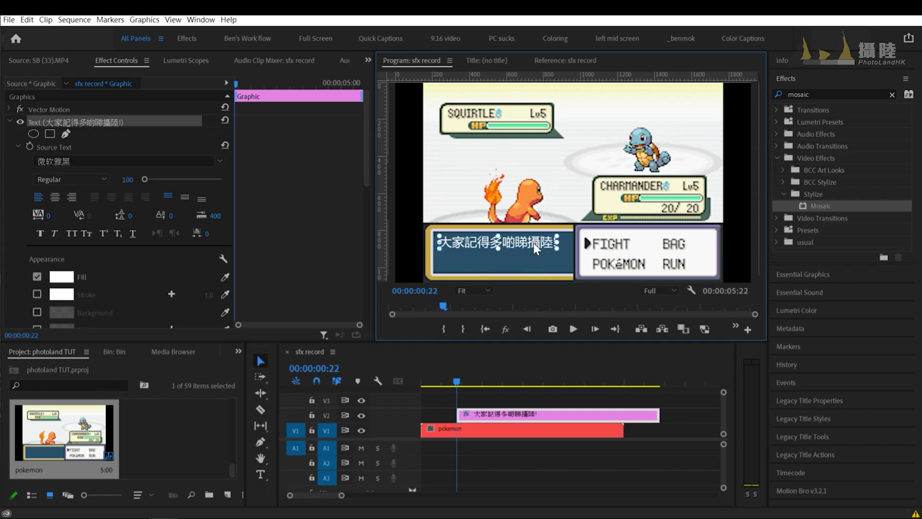
{"action": "left_click", "coordinate": [510, 391]}
{"action": "left_click_drag", "start_coordinate": [502, 412], "coordinate": [488, 411]}
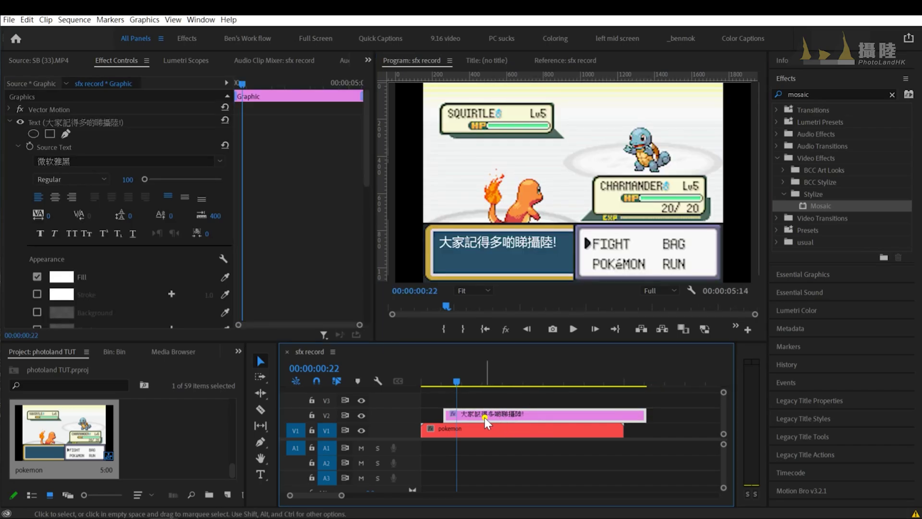
Align the caption clip with the pokemon clip's start and shift the text down inside the box
{"action": "left_click_drag", "start_coordinate": [486, 416], "coordinate": [443, 414]}
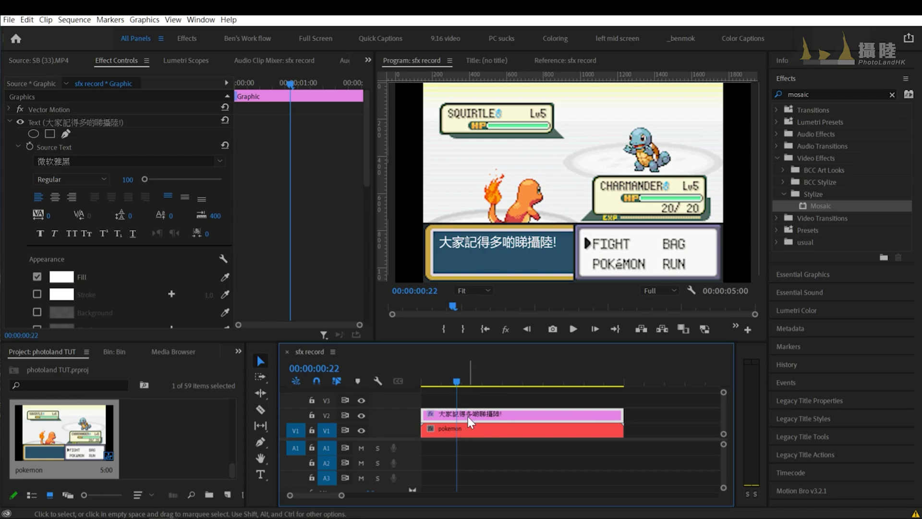
{"action": "left_click_drag", "start_coordinate": [520, 244], "coordinate": [520, 244]}
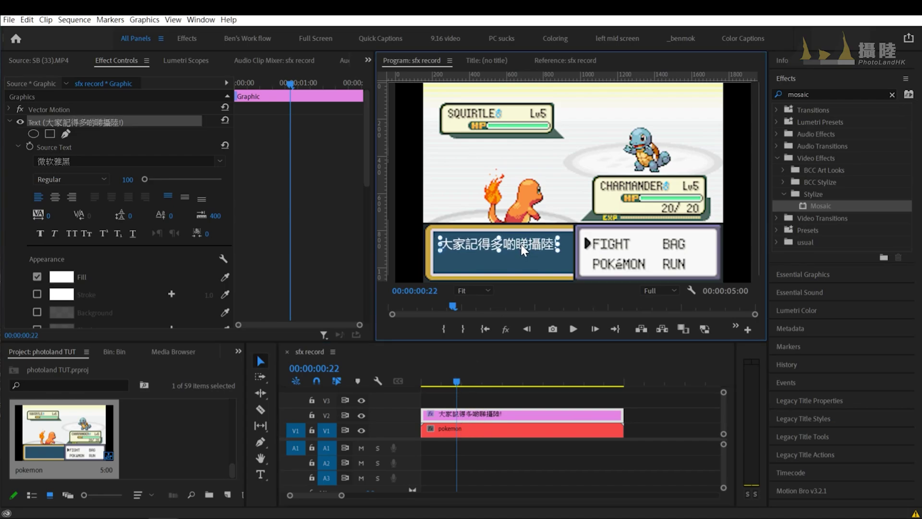
{"action": "left_click", "coordinate": [531, 397]}
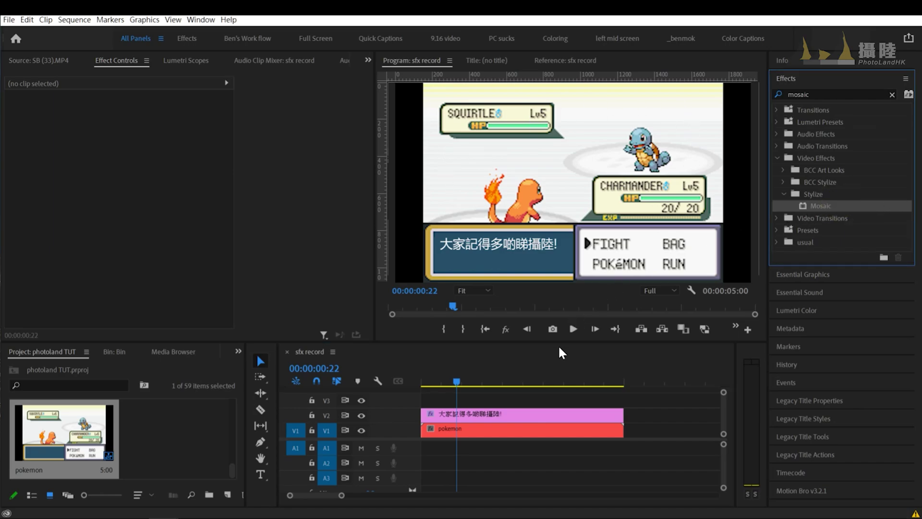
Apply the Mosaic effect to the V2 caption clip and collapse its Text properties
{"action": "left_click_drag", "start_coordinate": [810, 220], "coordinate": [470, 416]}
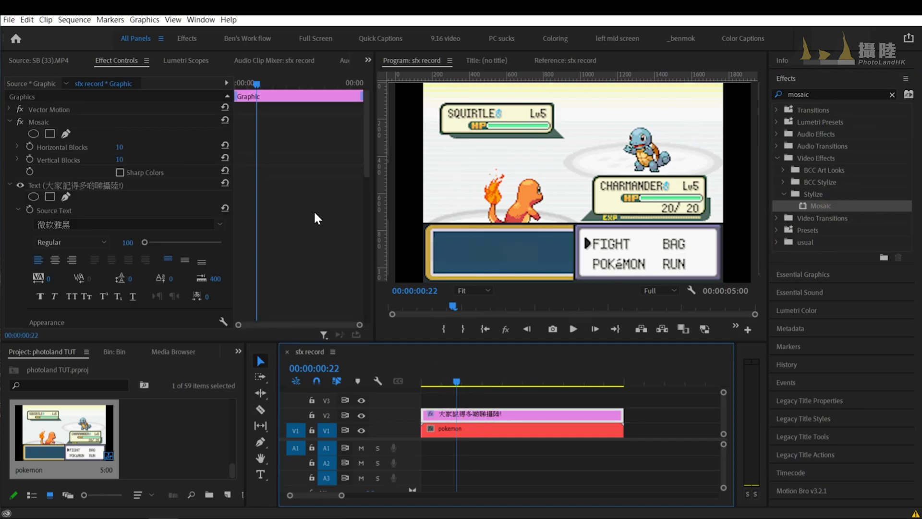
{"action": "scroll", "coordinate": [315, 216], "scroll_direction": "down", "scroll_amount": 5}
{"action": "scroll", "coordinate": [283, 225], "scroll_direction": "down", "scroll_amount": 3}
{"action": "scroll", "coordinate": [282, 225], "scroll_direction": "down", "scroll_amount": 3}
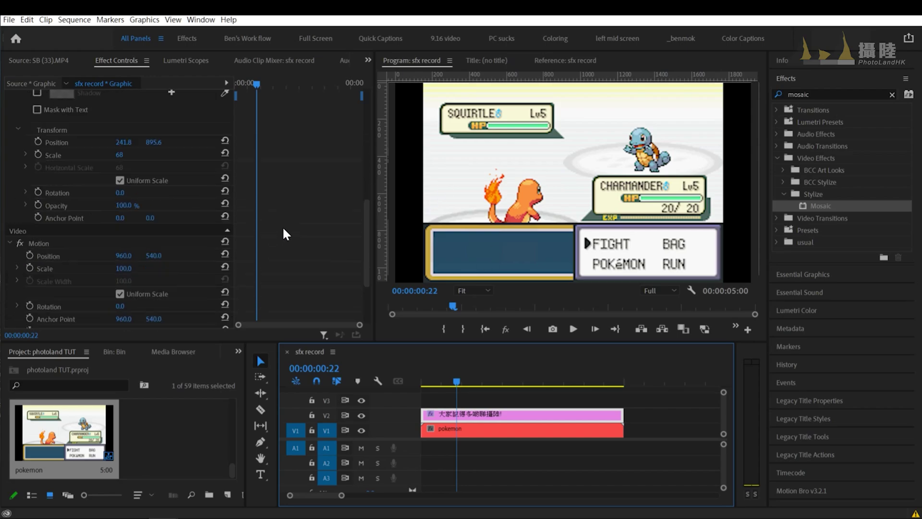
{"action": "scroll", "coordinate": [283, 225], "scroll_direction": "down", "scroll_amount": 3}
{"action": "scroll", "coordinate": [286, 232], "scroll_direction": "down", "scroll_amount": 2}
{"action": "scroll", "coordinate": [285, 229], "scroll_direction": "up", "scroll_amount": 2}
{"action": "scroll", "coordinate": [350, 152], "scroll_direction": "up", "scroll_amount": 5}
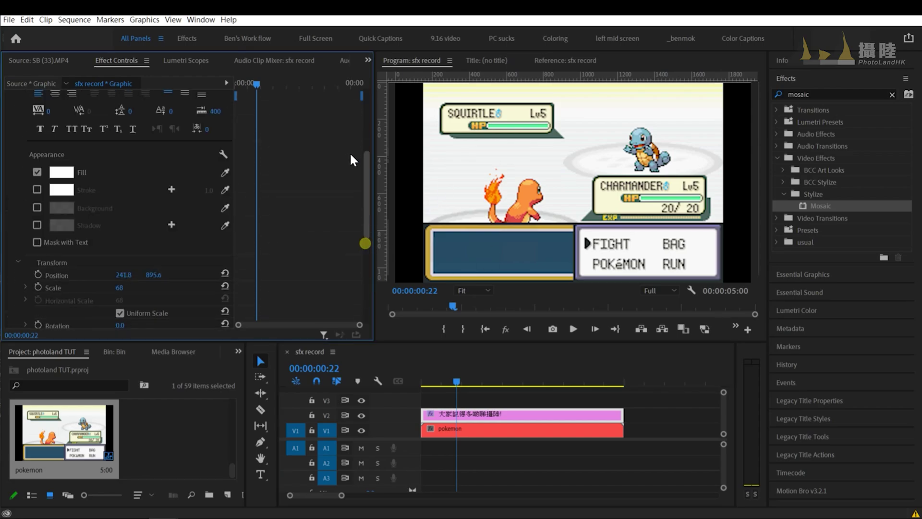
{"action": "scroll", "coordinate": [272, 146], "scroll_direction": "up", "scroll_amount": 5}
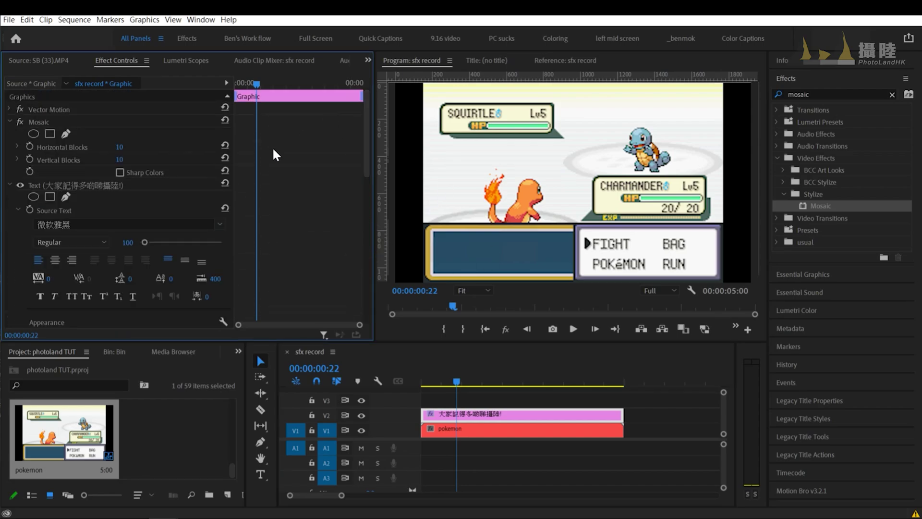
{"action": "left_click", "coordinate": [10, 182]}
Set the caption Mosaic to 245 horizontal and 225 vertical blocks
{"action": "left_click_drag", "start_coordinate": [119, 150], "coordinate": [134, 150]}
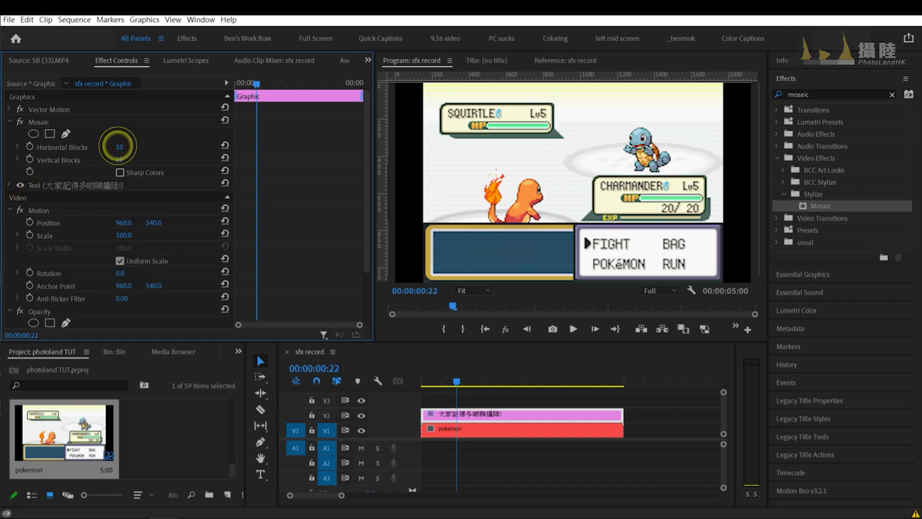
{"action": "left_click", "coordinate": [120, 147]}
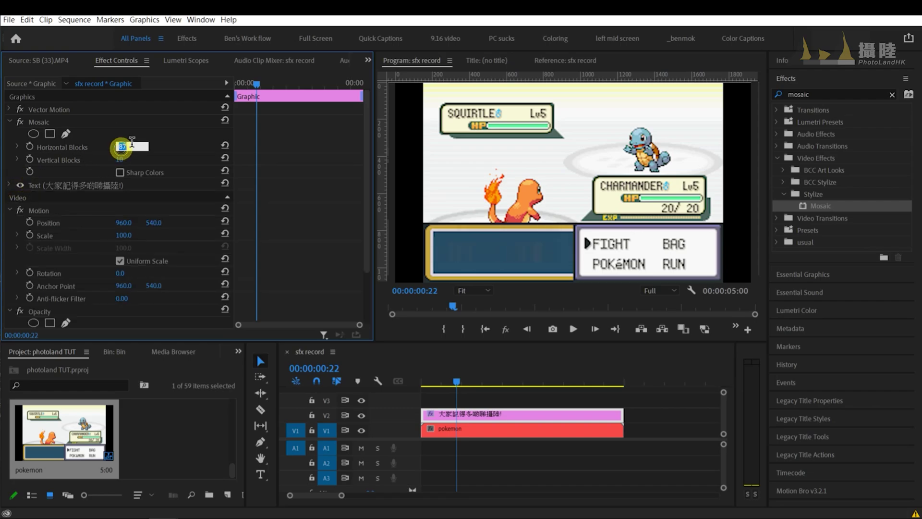
{"action": "type", "text": "100"}
{"action": "left_click", "coordinate": [120, 160]}
{"action": "type", "text": "100"}
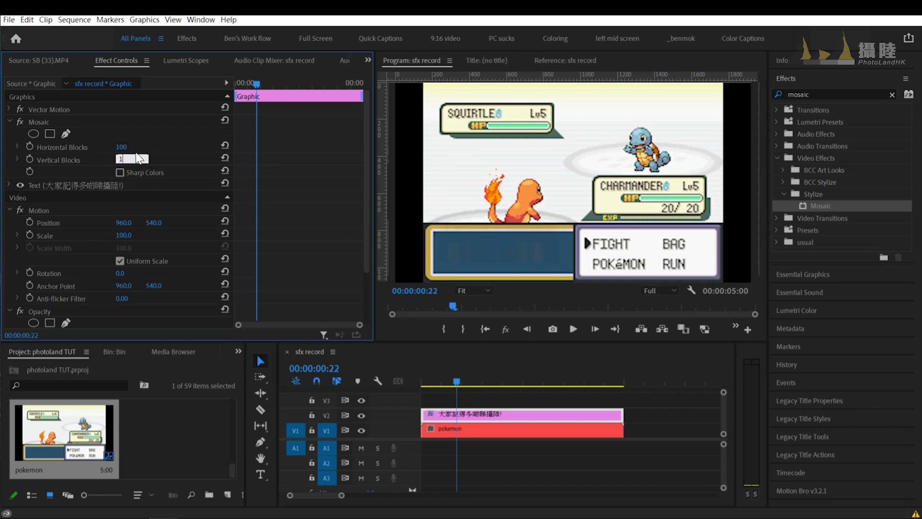
{"action": "left_click", "coordinate": [315, 144]}
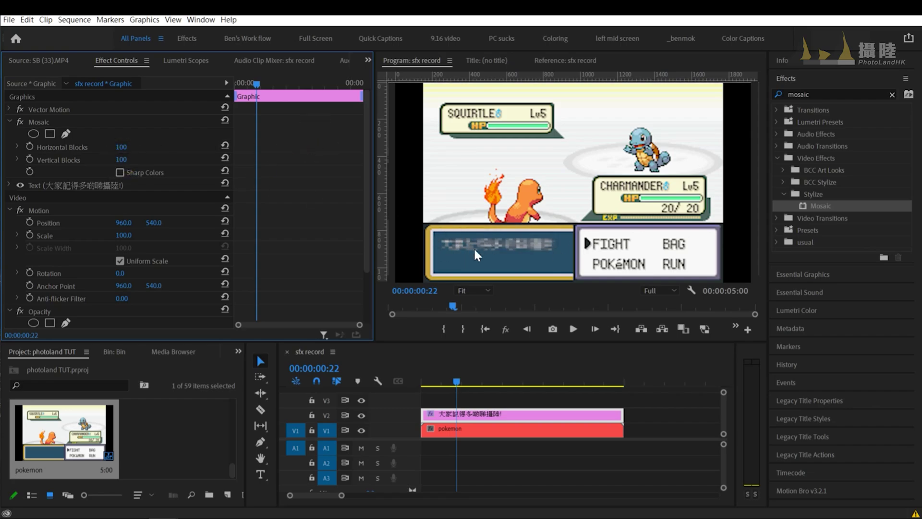
{"action": "left_click", "coordinate": [125, 144]}
{"action": "type", "text": "2"}
{"action": "type", "text": "00"}
{"action": "left_click", "coordinate": [121, 159]}
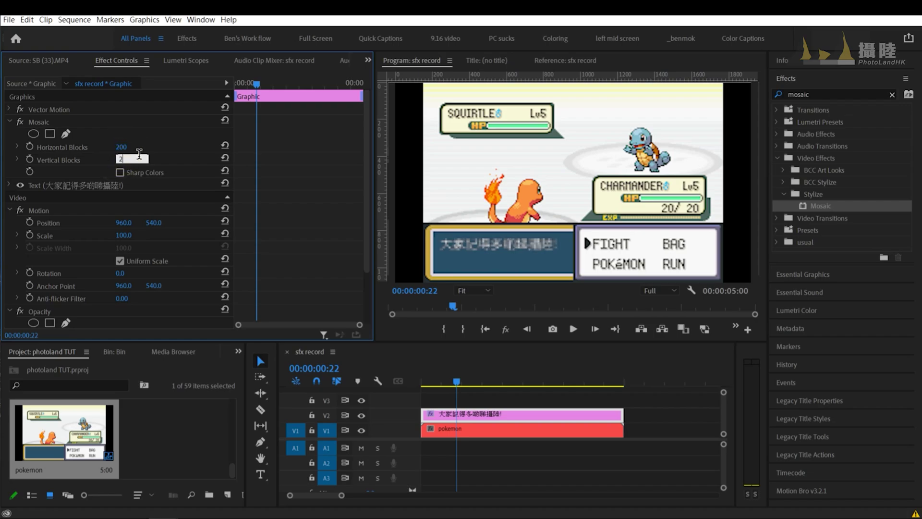
{"action": "type", "text": "200"}
{"action": "left_click", "coordinate": [294, 139]}
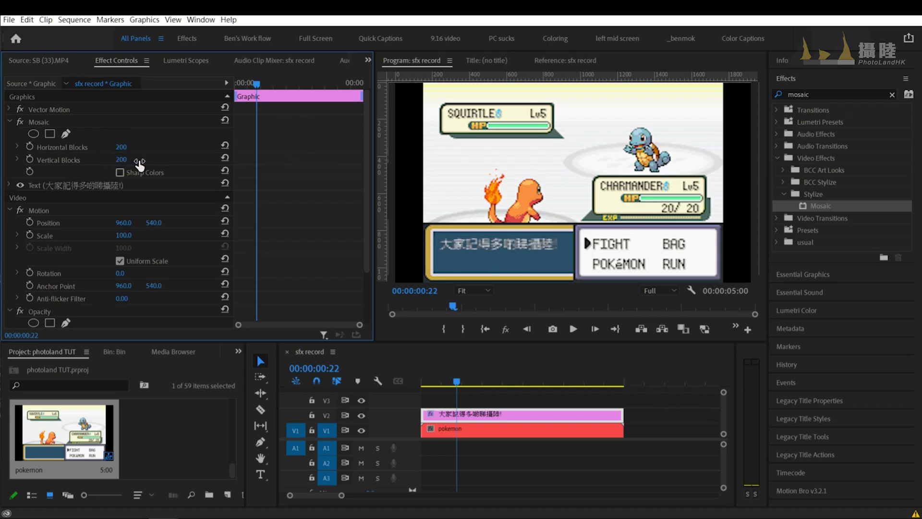
{"action": "mouse_move", "coordinate": [121, 146]}
{"action": "left_mouse_down"}
{"action": "mouse_move", "coordinate": [143, 146]}
{"action": "mouse_move", "coordinate": [133, 159]}
{"action": "left_mouse_up"}
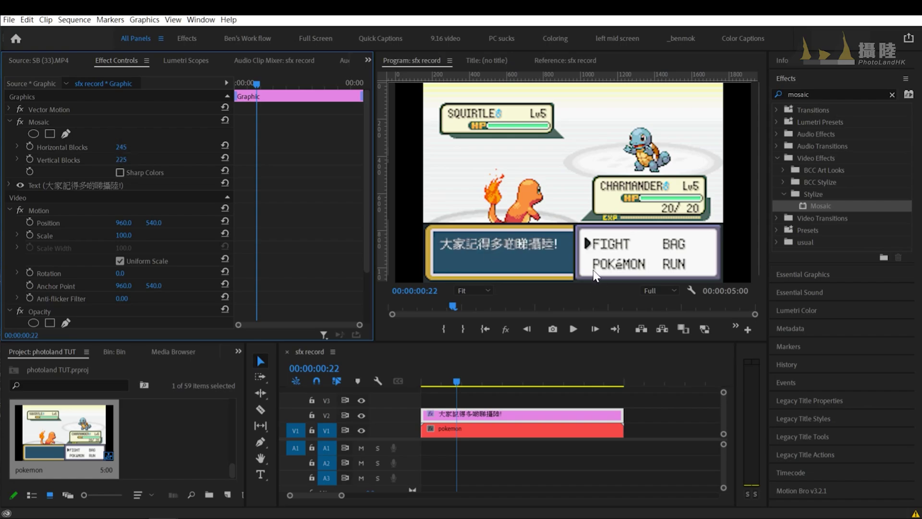
{"action": "left_click", "coordinate": [407, 379]}
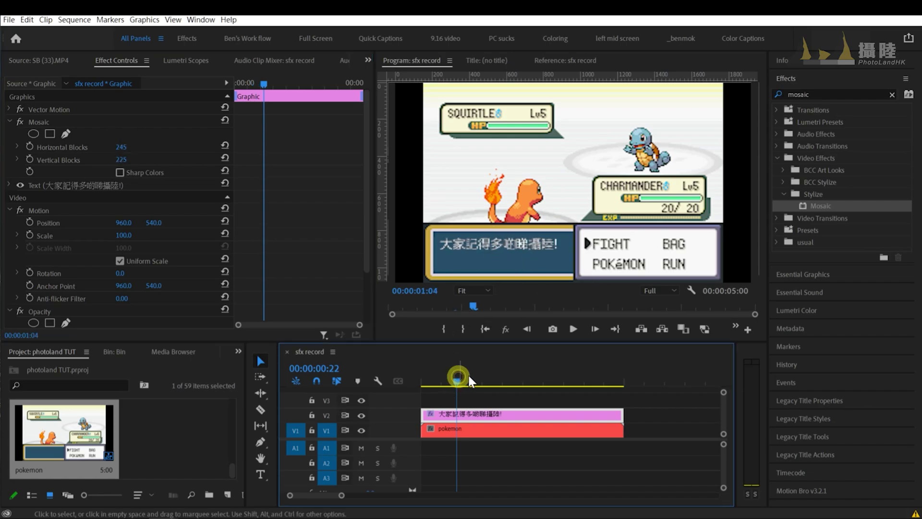
{"action": "key", "text": "Home"}
{"action": "key", "text": "space"}
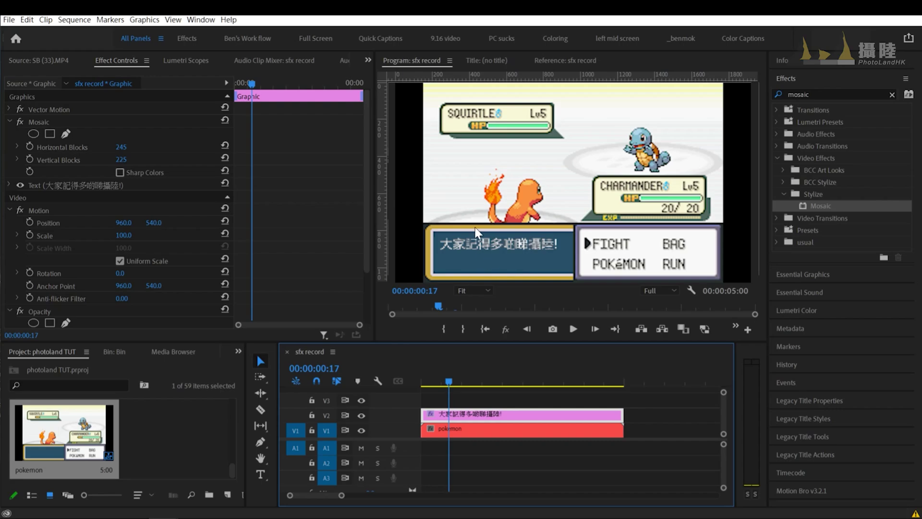
{"action": "left_click", "coordinate": [18, 121]}
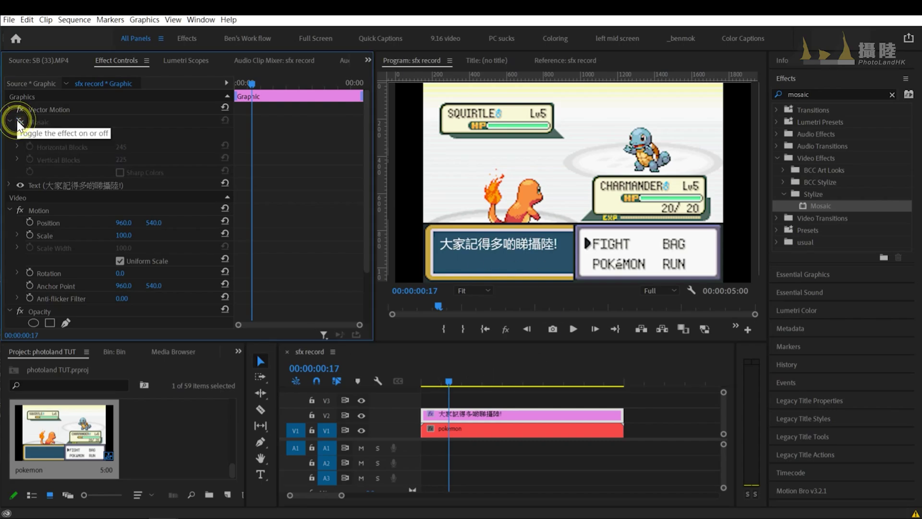
{"action": "left_click", "coordinate": [16, 118]}
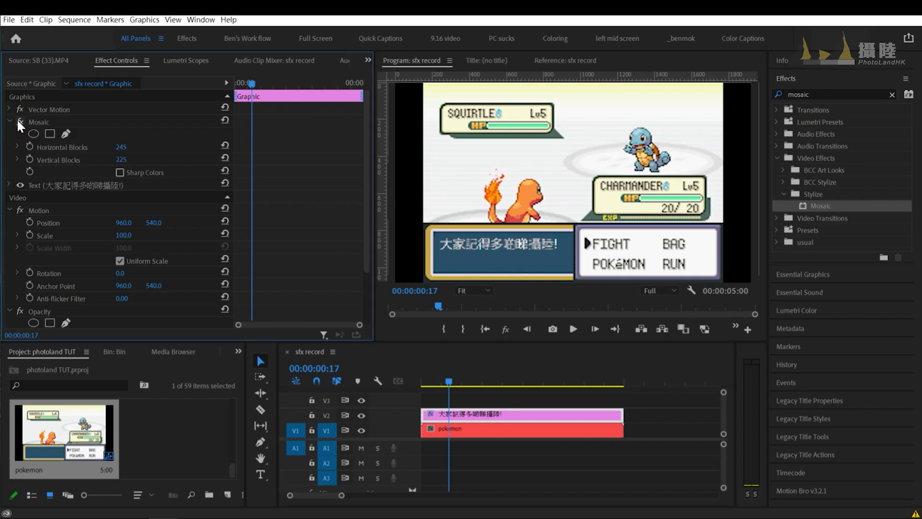